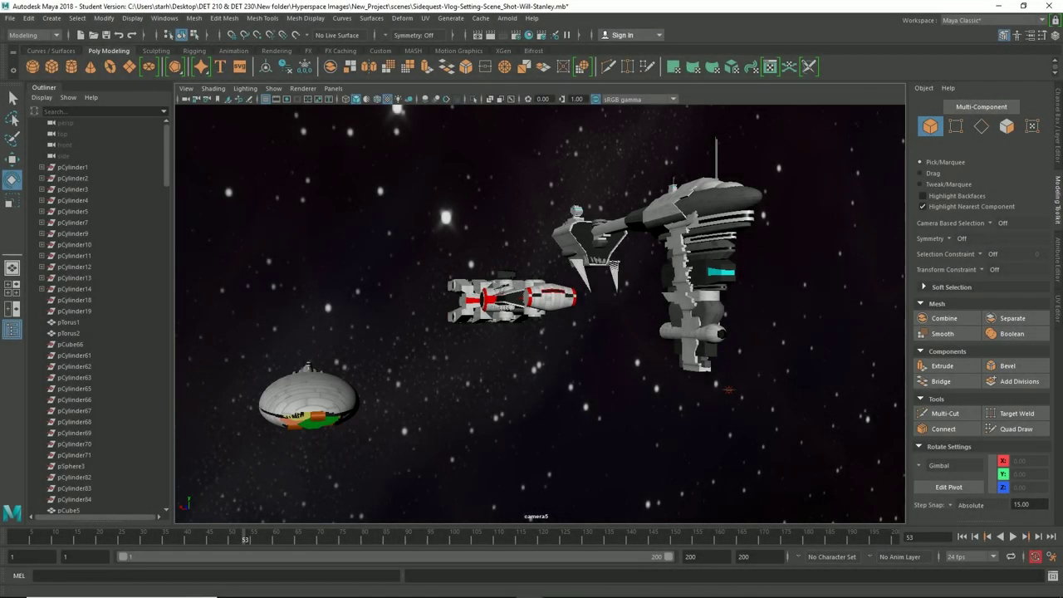
Step: Examine the rebel fleet and the planet with the star destroyer from several angles in the camera view
alt+drag(540, 299, 532, 341)
alt+middle_drag(532, 340, 529, 355)
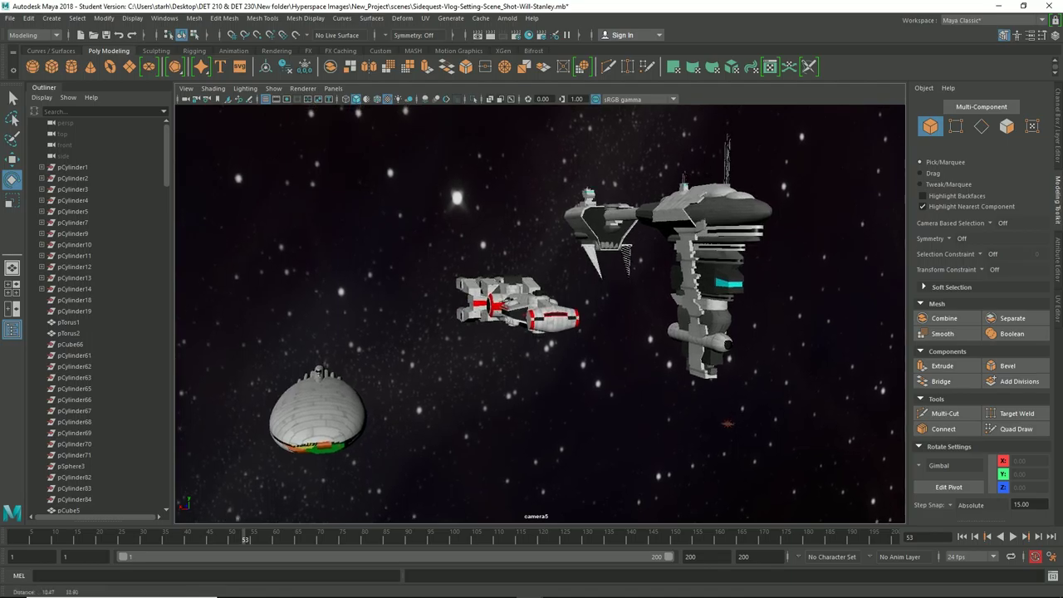
alt+drag(539, 316, 448, 322)
alt+middle_drag(448, 322, 431, 336)
alt+drag(432, 336, 475, 329)
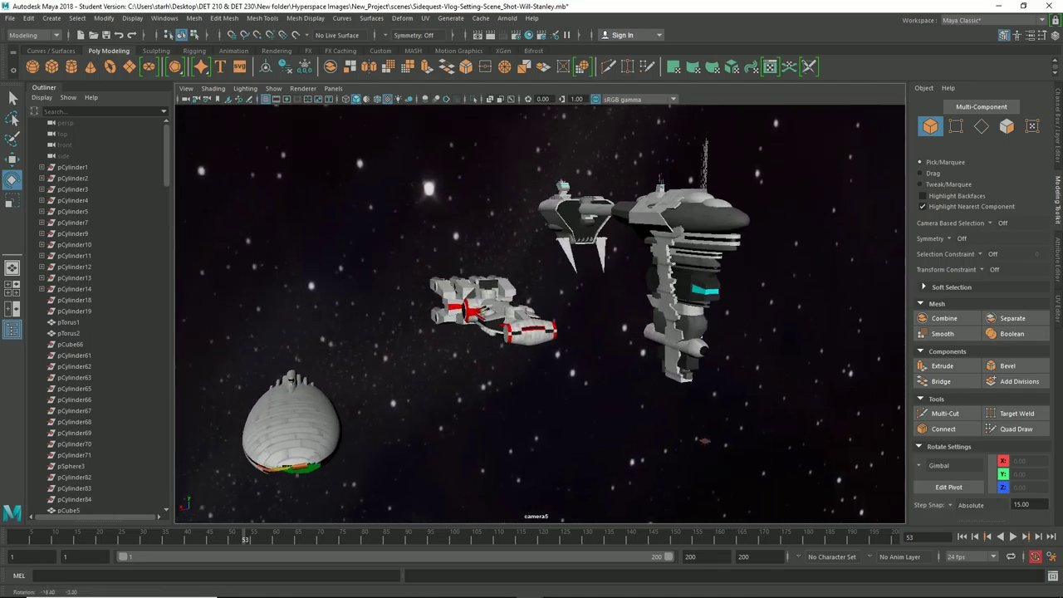
alt+drag(665, 305, 689, 304)
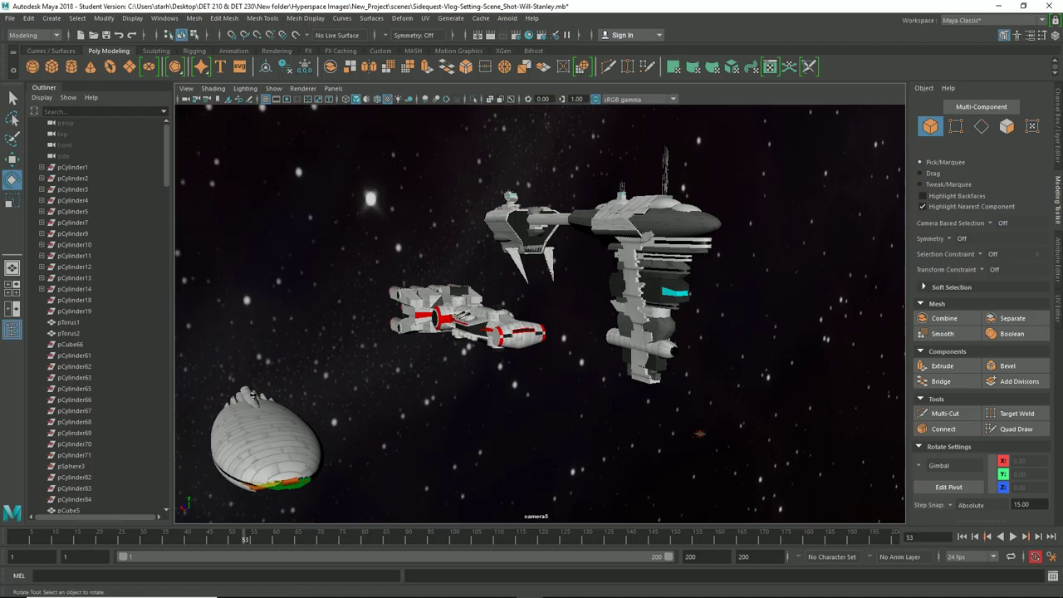
alt+drag(465, 320, 664, 314)
alt+middle_drag(664, 314, 465, 378)
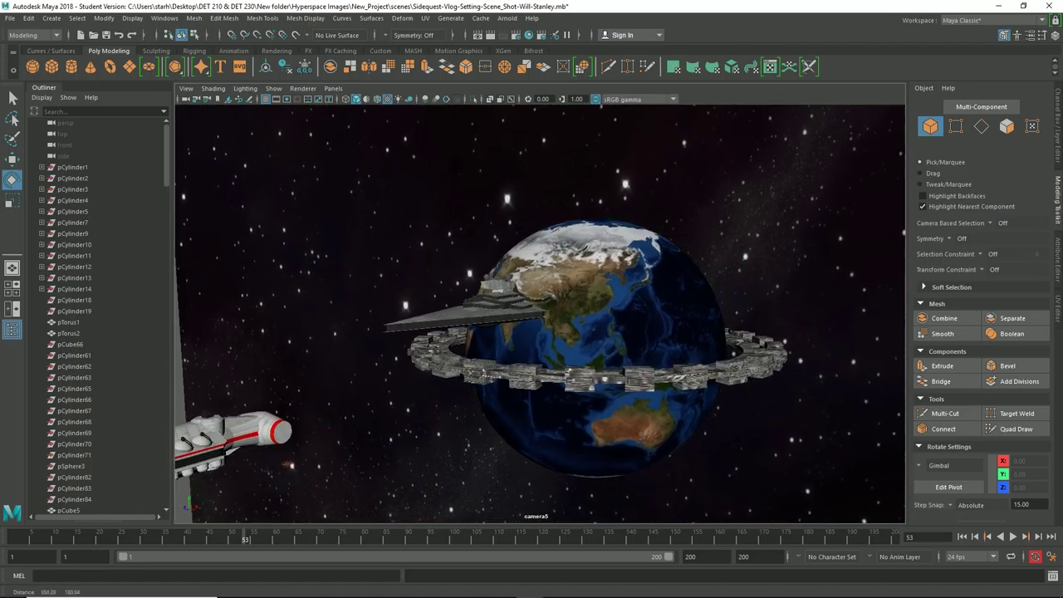
alt+right_drag(465, 378, 548, 366)
alt+drag(548, 366, 366, 332)
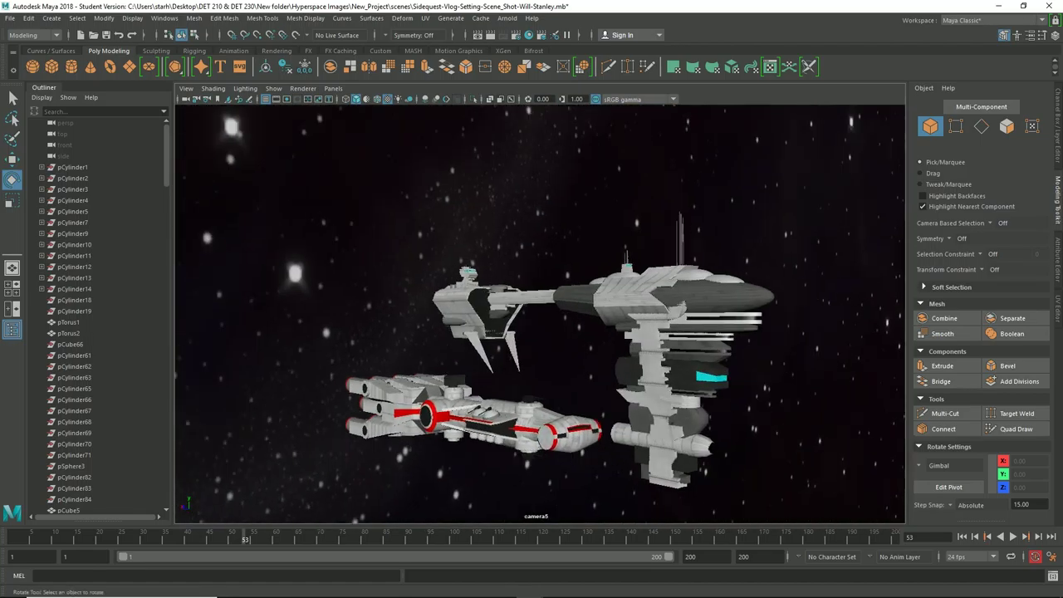
alt+drag(531, 332, 489, 355)
alt+right_drag(490, 356, 477, 362)
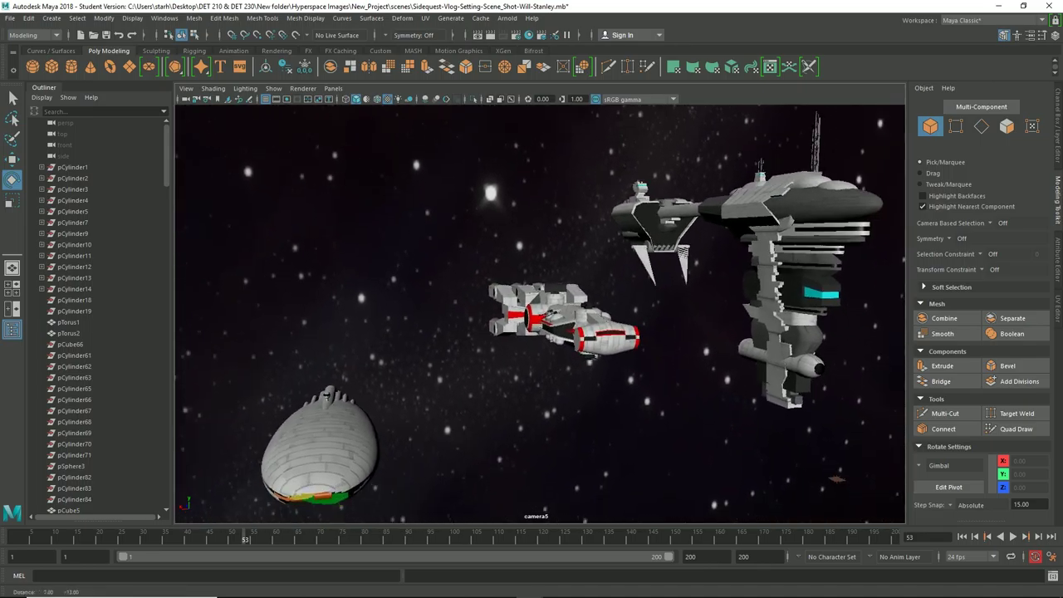
alt+middle_drag(477, 362, 456, 363)
alt+right_drag(456, 363, 436, 365)
alt+middle_drag(436, 365, 428, 362)
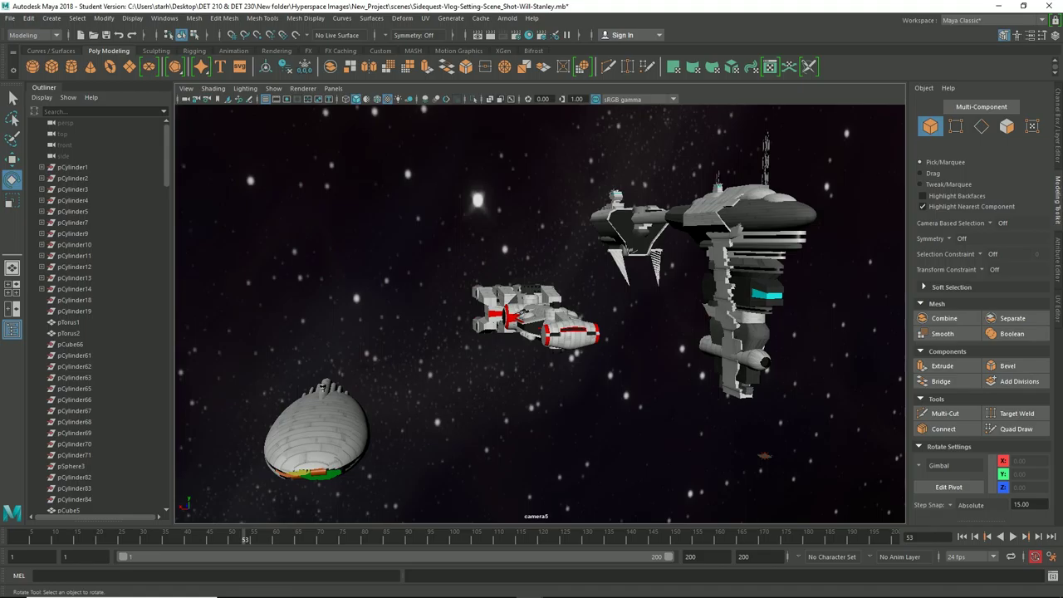
alt+drag(522, 315, 519, 310)
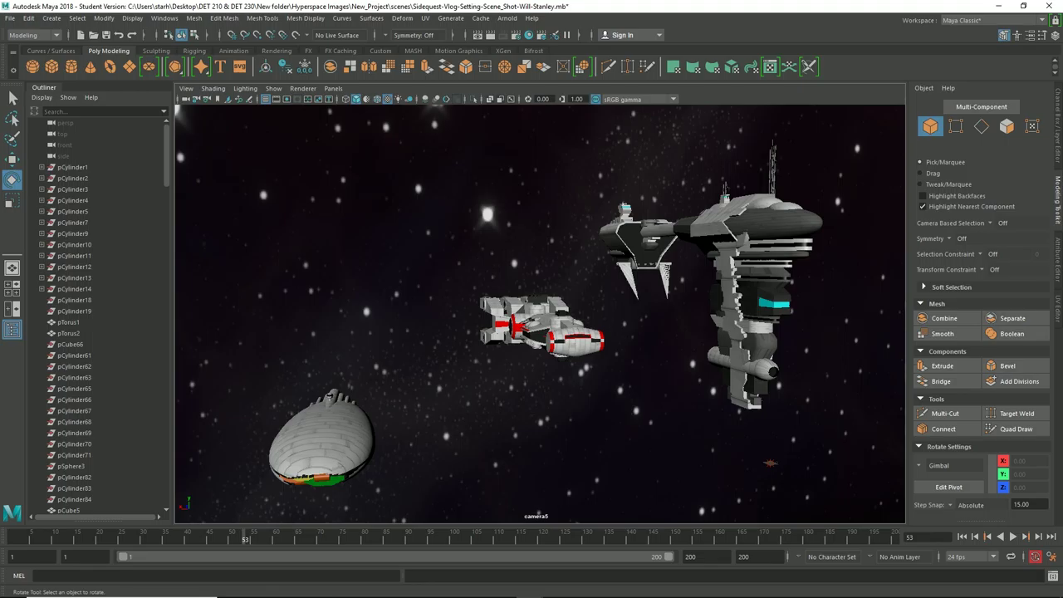
mouse_move(540, 314)
alt+middle_down()
mouse_move(560, 300)
mouse_move(524, 308)
alt+middle_up()
scroll(540, 314, down, 3)
scroll(539, 314, up, 3)
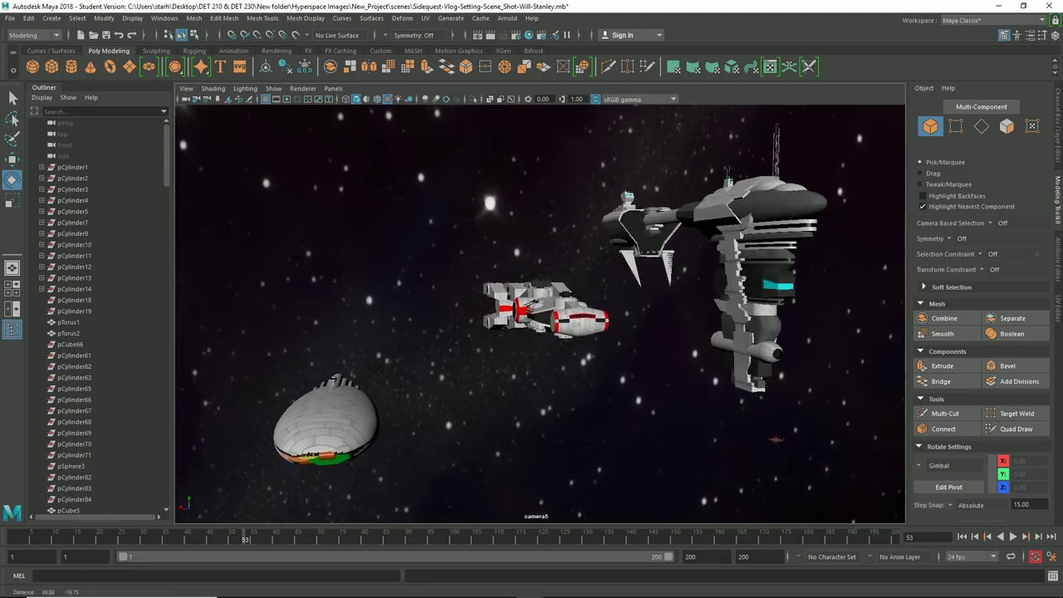
alt+drag(540, 314, 558, 319)
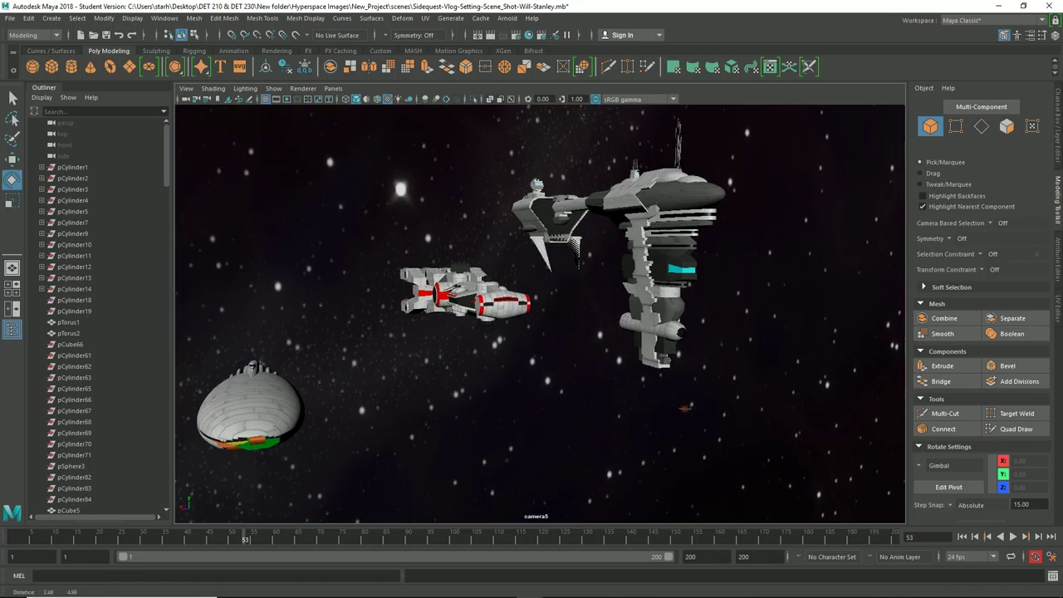
alt+middle_drag(540, 314, 522, 335)
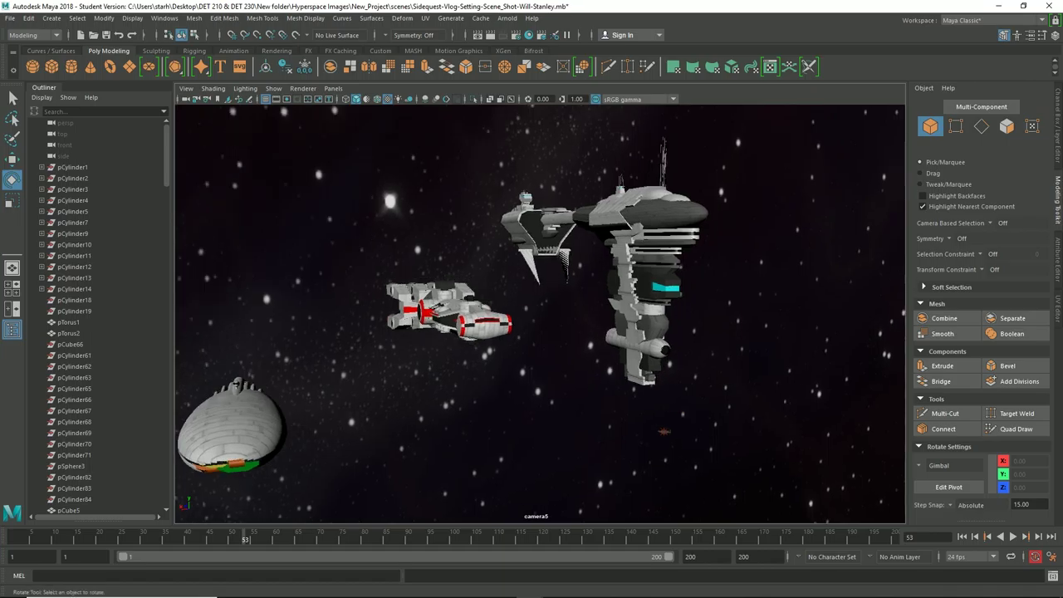
alt+drag(532, 314, 526, 365)
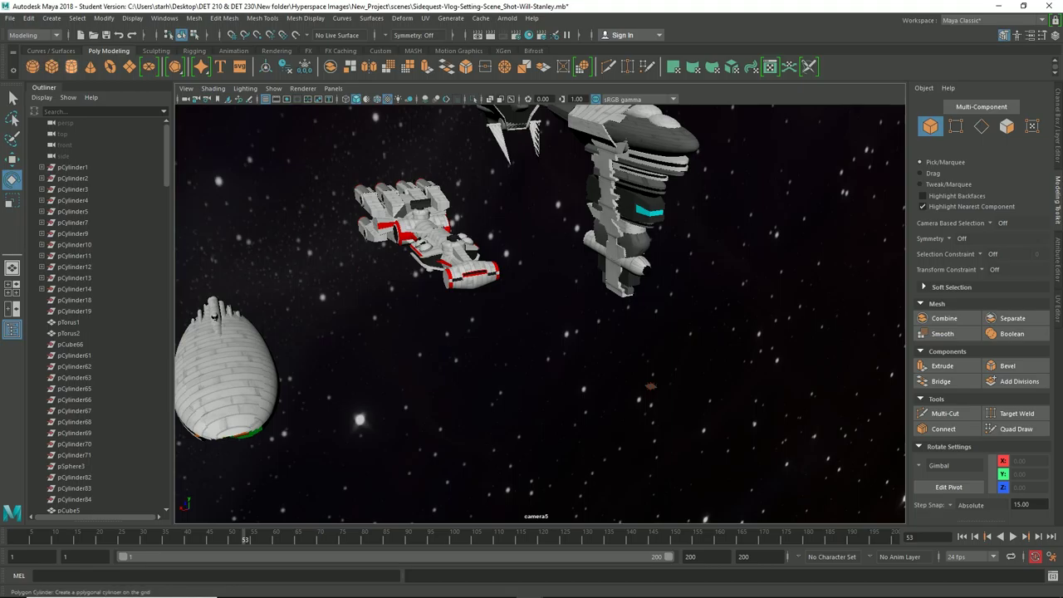
Step: Create a polygon cylinder at the grid origin and rotate it -90 degrees about X
click(71, 66)
key(f)
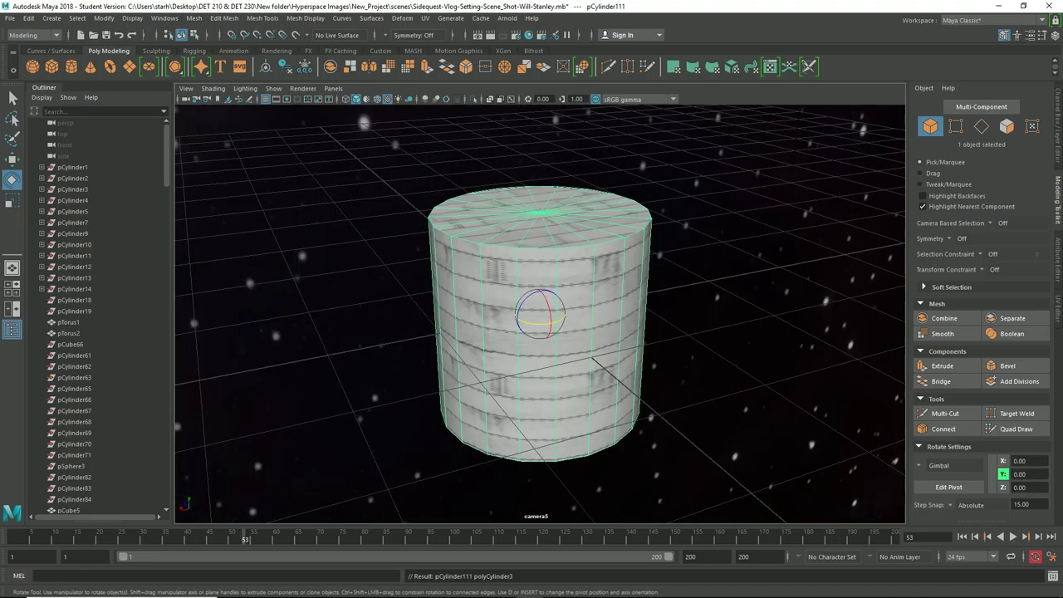
alt+drag(498, 332, 590, 359)
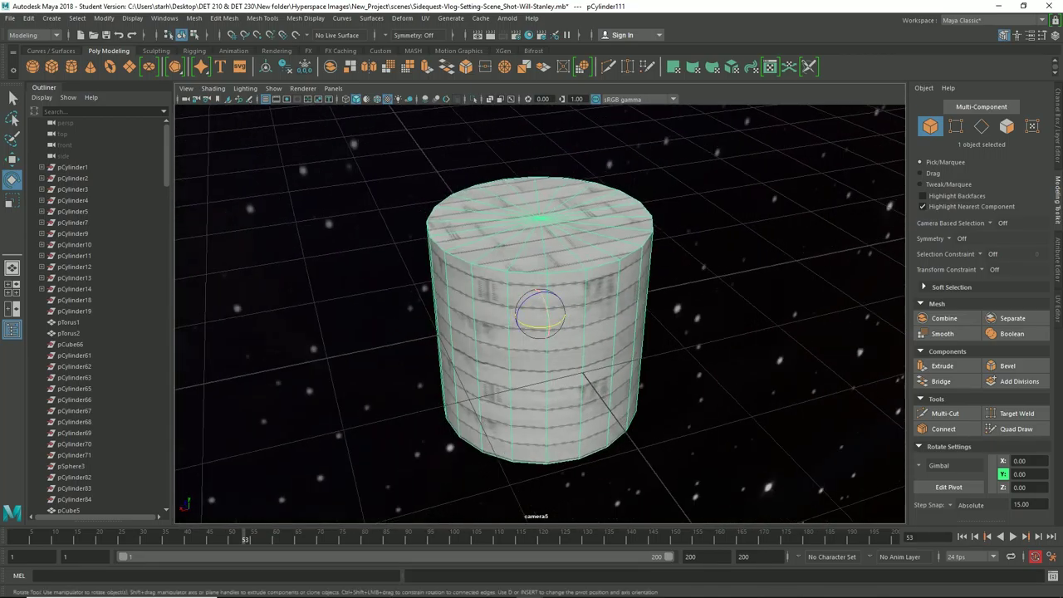
drag(544, 309, 747, 328)
scroll(540, 314, down, 6)
scroll(540, 314, down, 8)
alt+drag(581, 314, 523, 357)
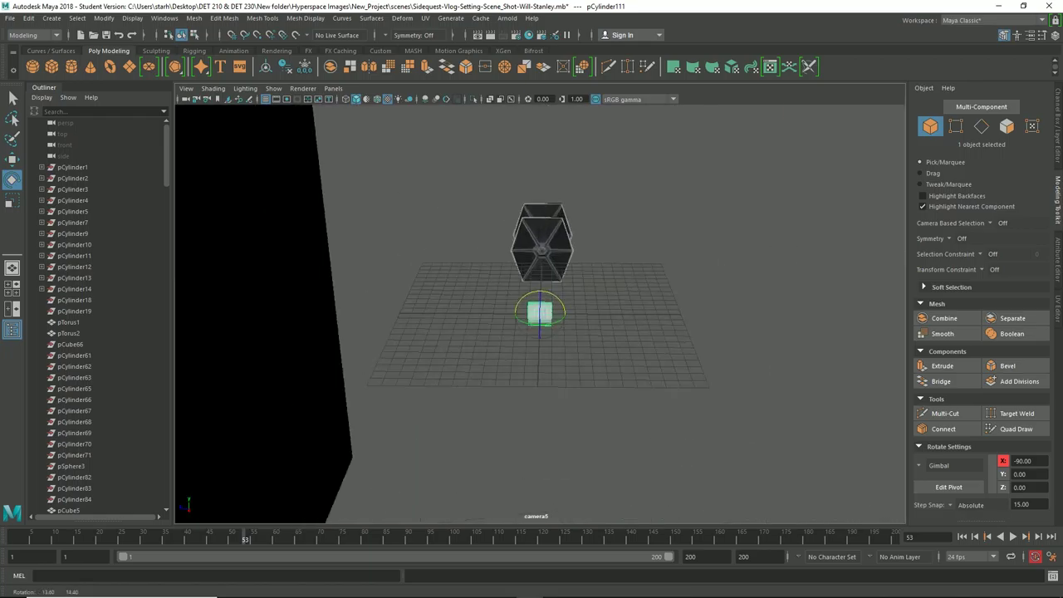
Step: Scale the cylinder into a long, thin laser beam, about 16.27 in X and Z and 262.73 in Y
alt+drag(581, 332, 477, 289)
click(11, 201)
alt+drag(515, 324, 581, 359)
scroll(565, 332, down, 6)
drag(562, 318, 720, 357)
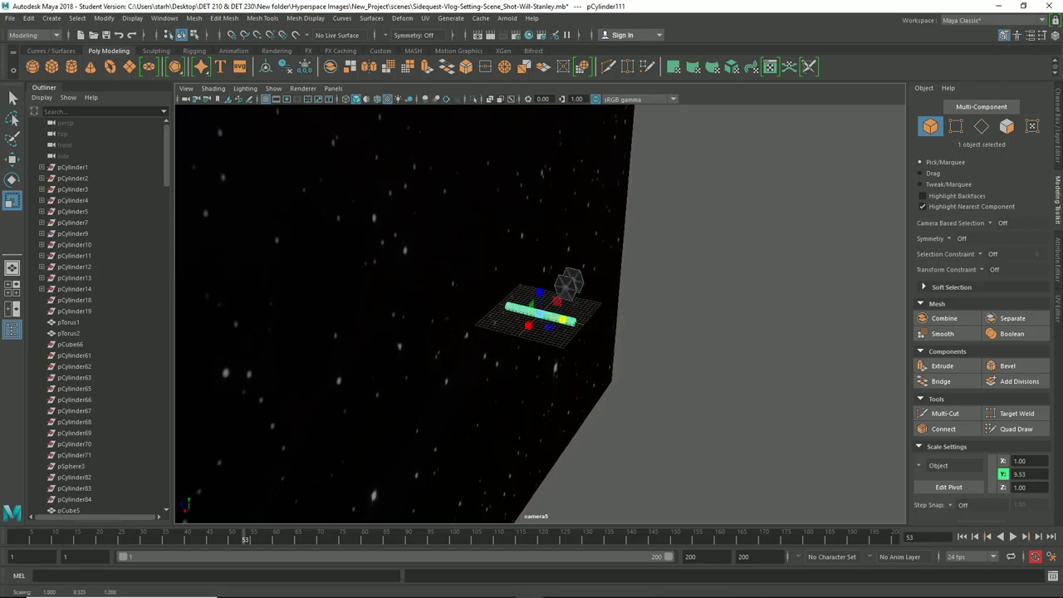
drag(563, 319, 598, 254)
scroll(465, 242, down, 10)
drag(540, 314, 482, 311)
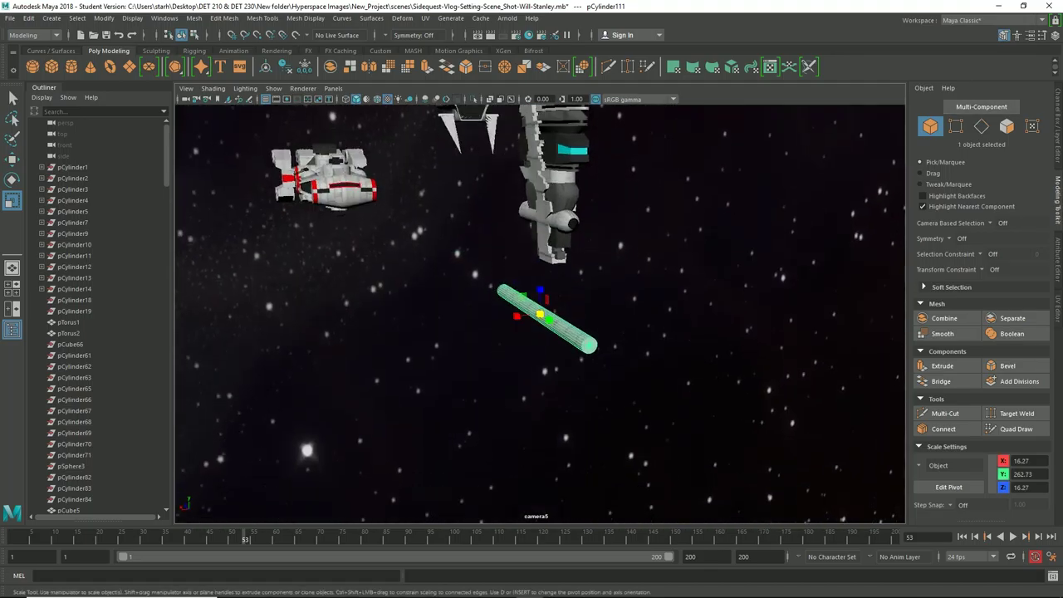
Step: Assign a new red Lambert material to the beam and test-render the view with Maya Hardware 2.0
right_drag(570, 282, 646, 507)
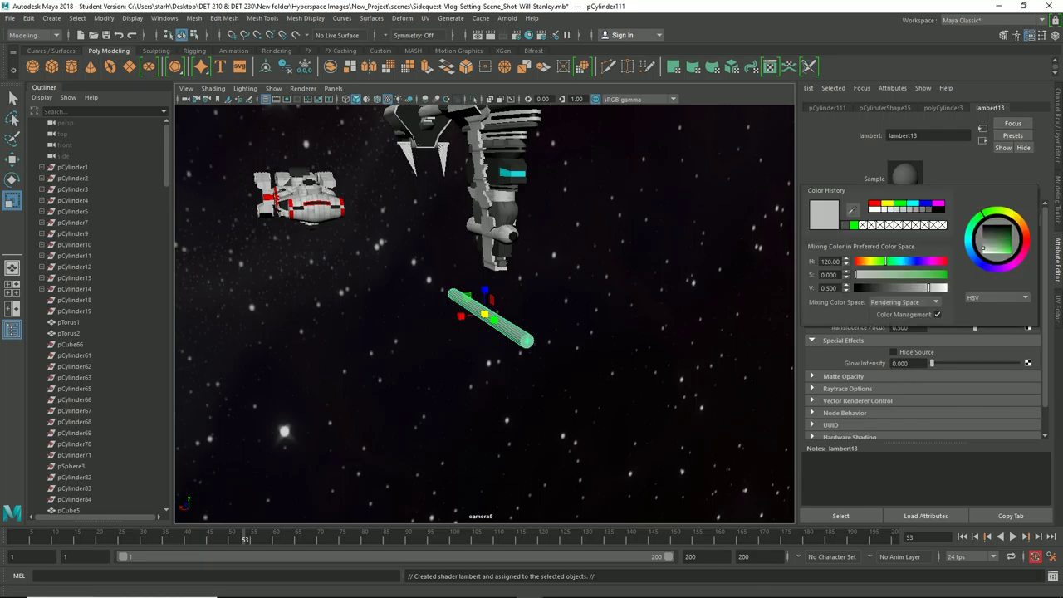
click(875, 203)
click(581, 391)
scroll(581, 390, up, 4)
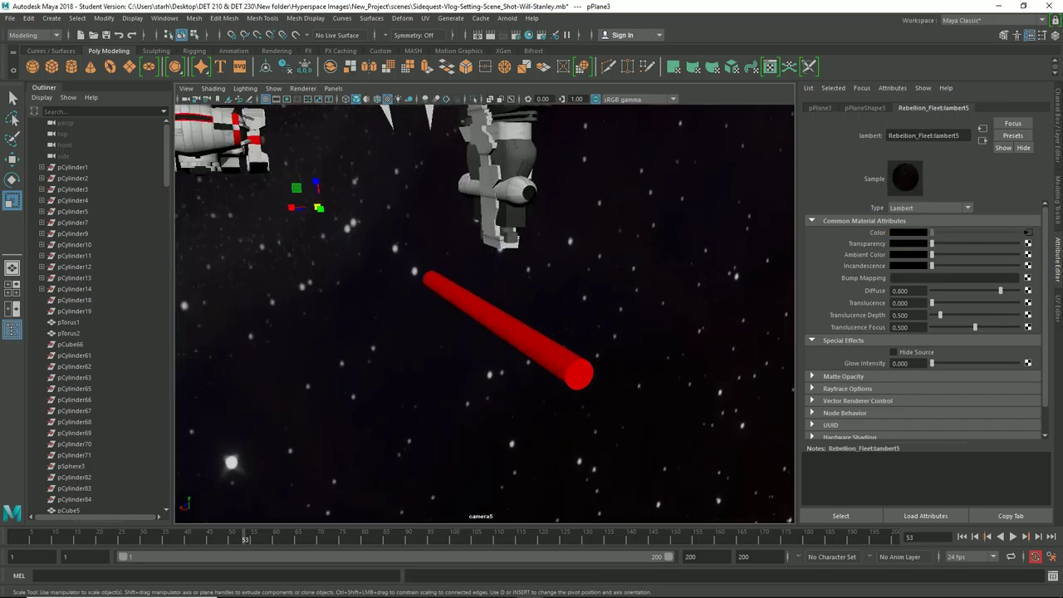
click(506, 325)
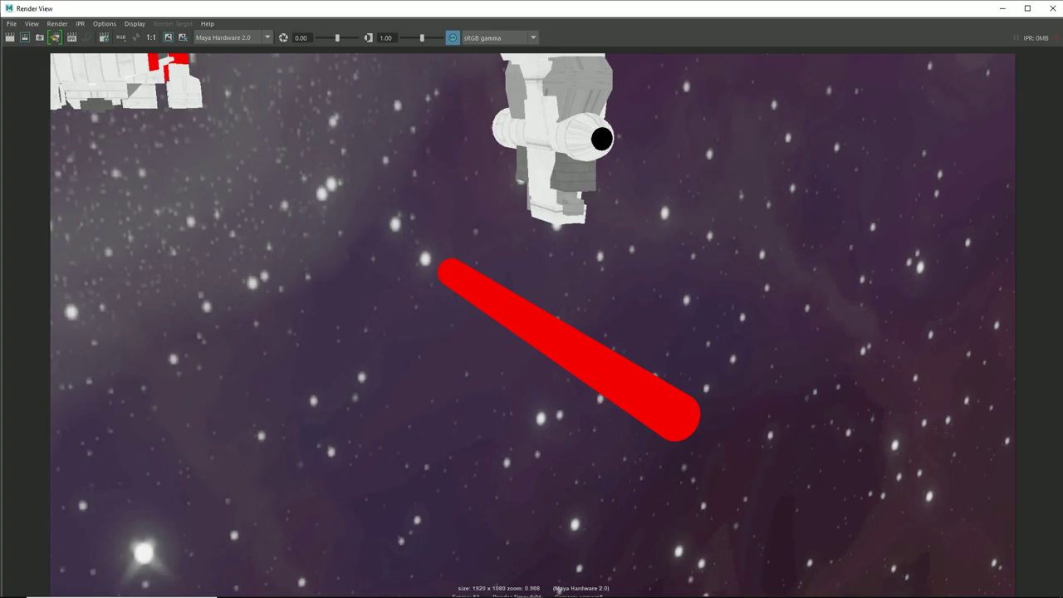
click(1052, 8)
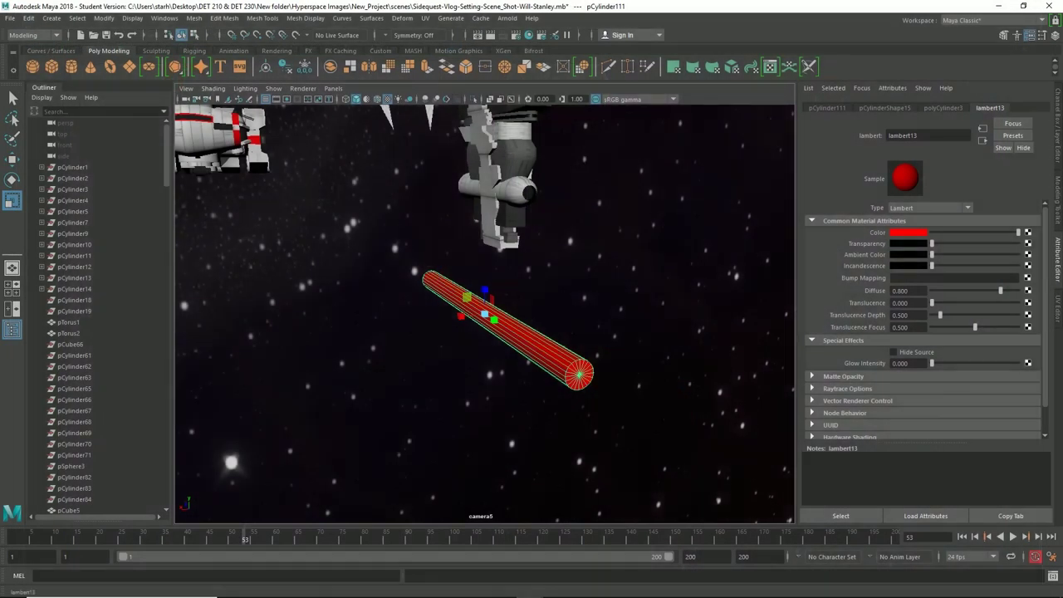
Step: Set the red material's glow intensity to about 0.864 and render the view with Maya Software
scroll(926, 319, down, 1)
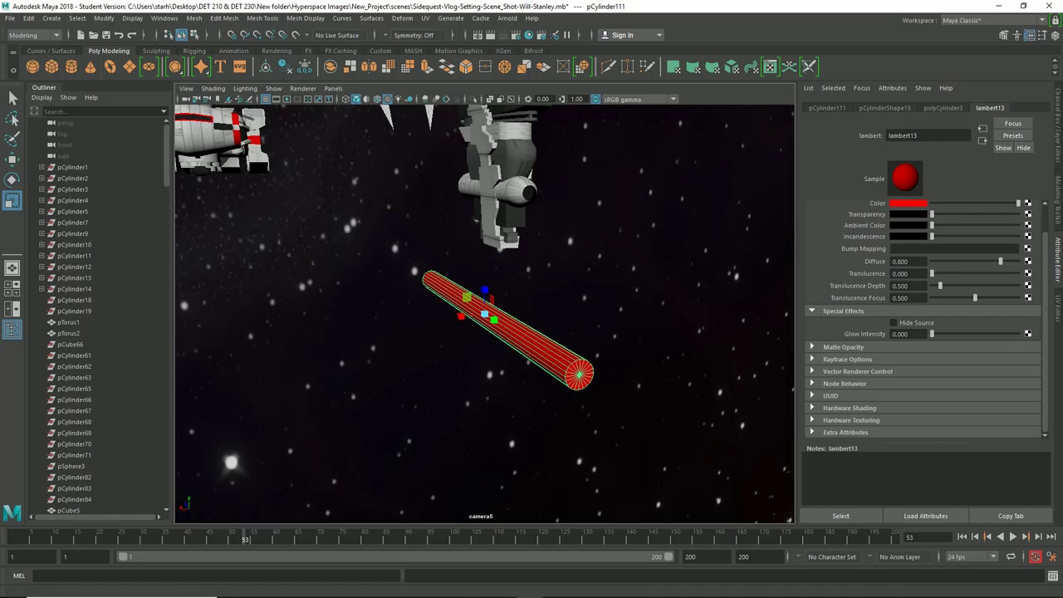
drag(931, 333, 965, 333)
click(491, 35)
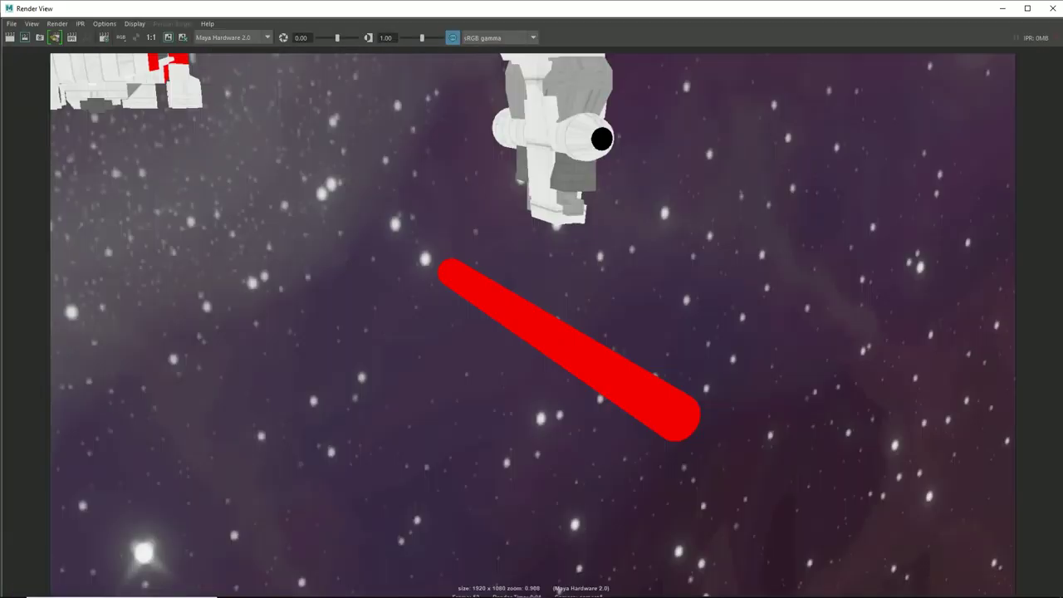
click(231, 38)
click(223, 50)
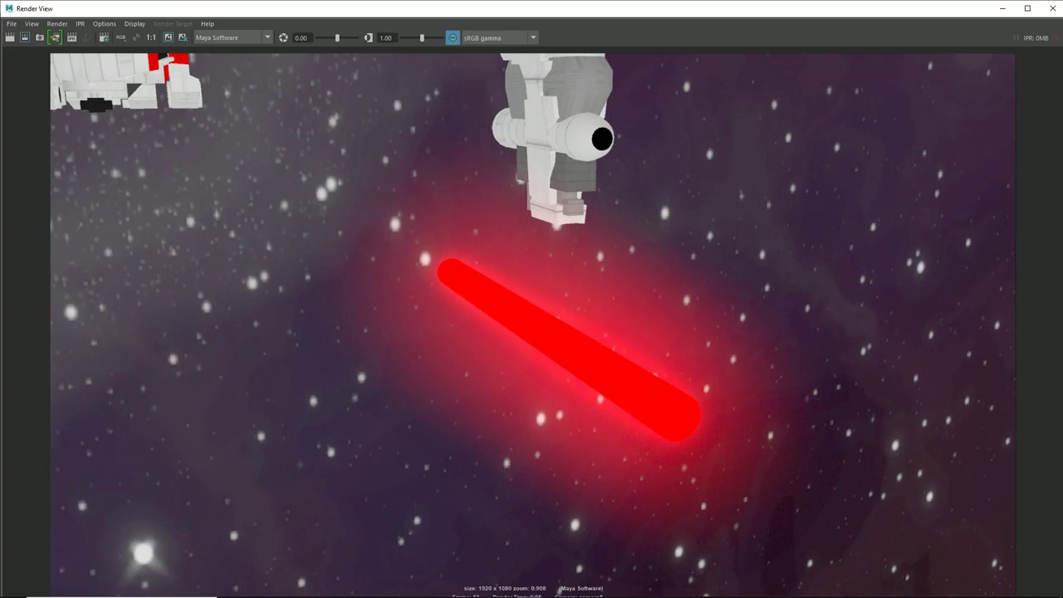
click(1052, 8)
Step: Select the red-striped corvette beside the egg-shaped ship and switch to the full-size front view
scroll(463, 316, down, 6)
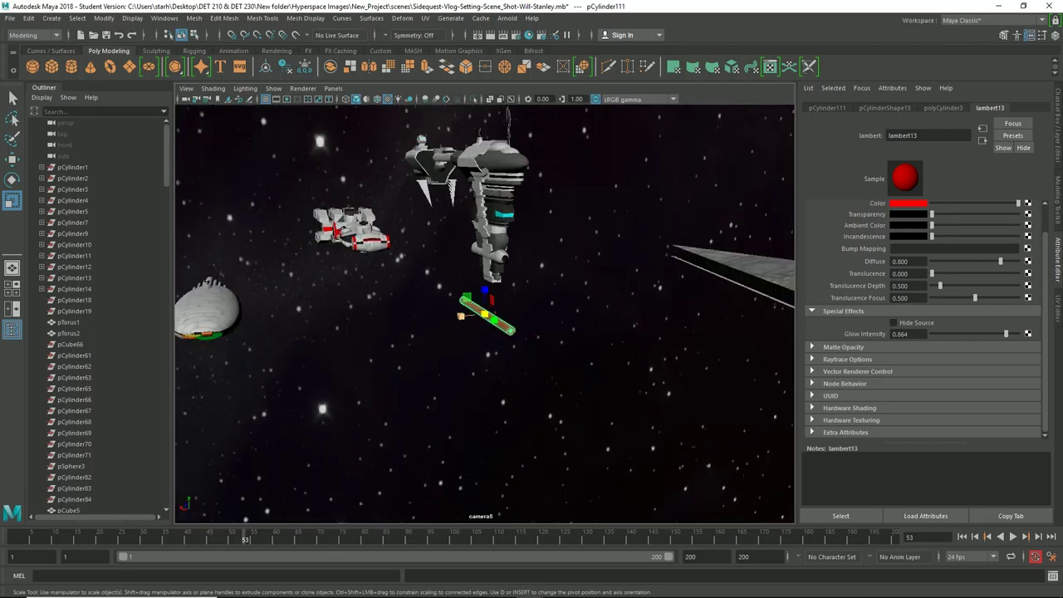
scroll(463, 317, down, 3)
alt+drag(466, 316, 407, 343)
alt+middle_drag(403, 303, 485, 359)
click(448, 284)
alt+drag(449, 286, 448, 311)
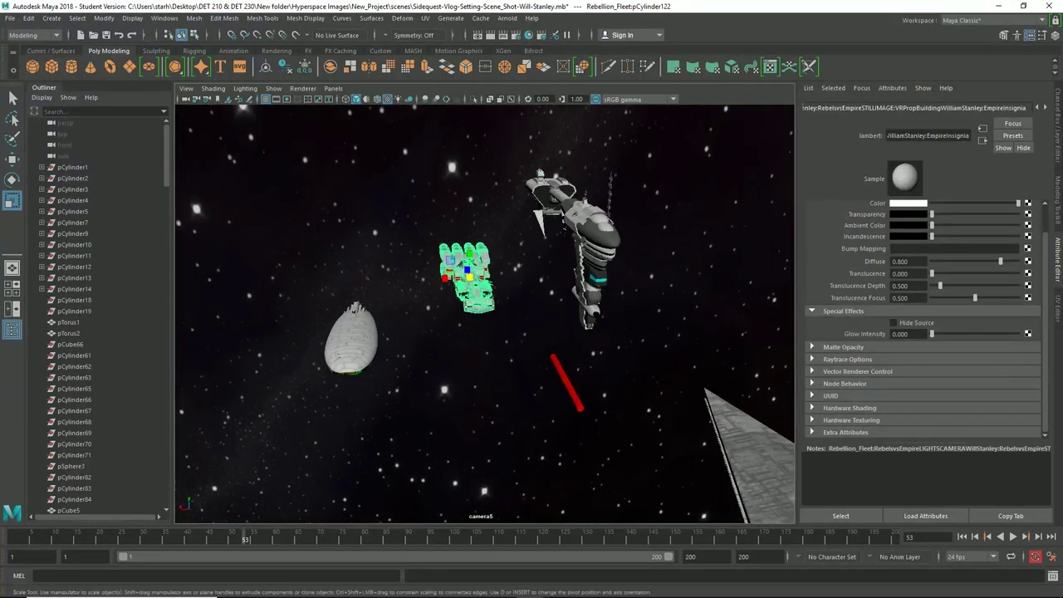
key(space)
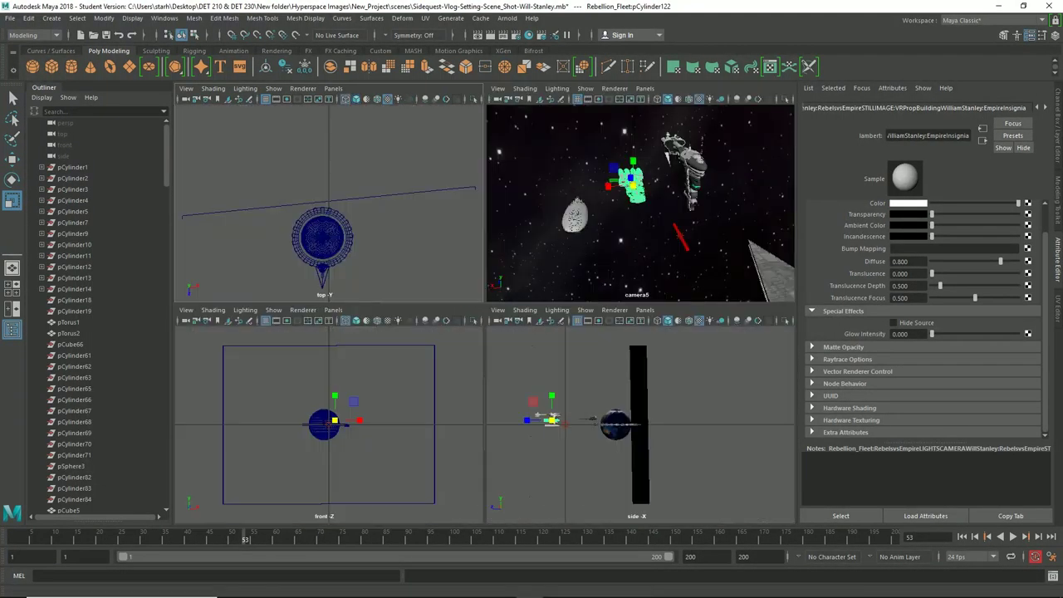
key(space)
key(space)
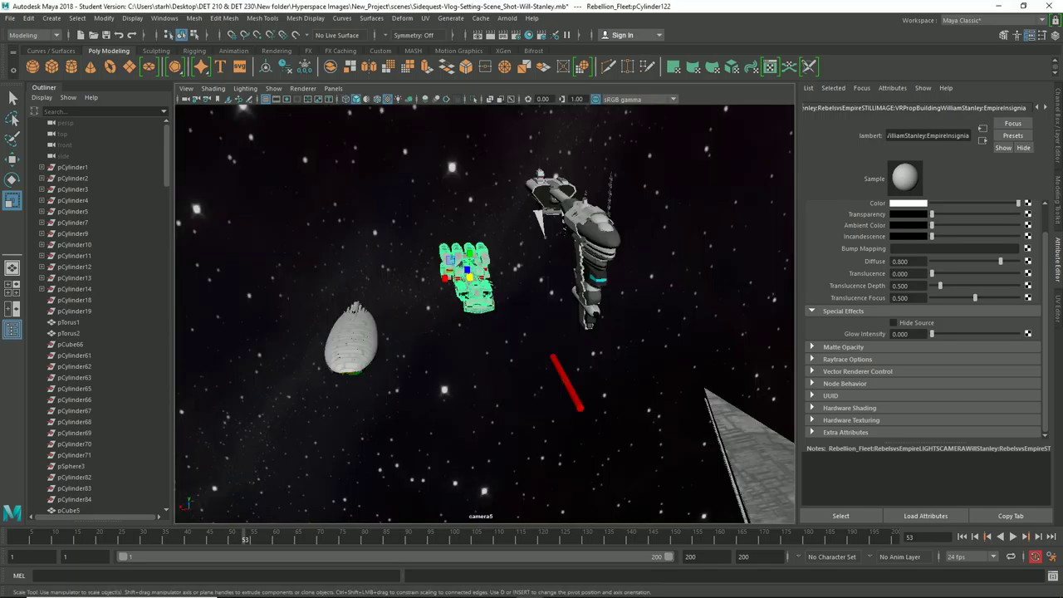
alt+drag(531, 315, 615, 308)
key(space)
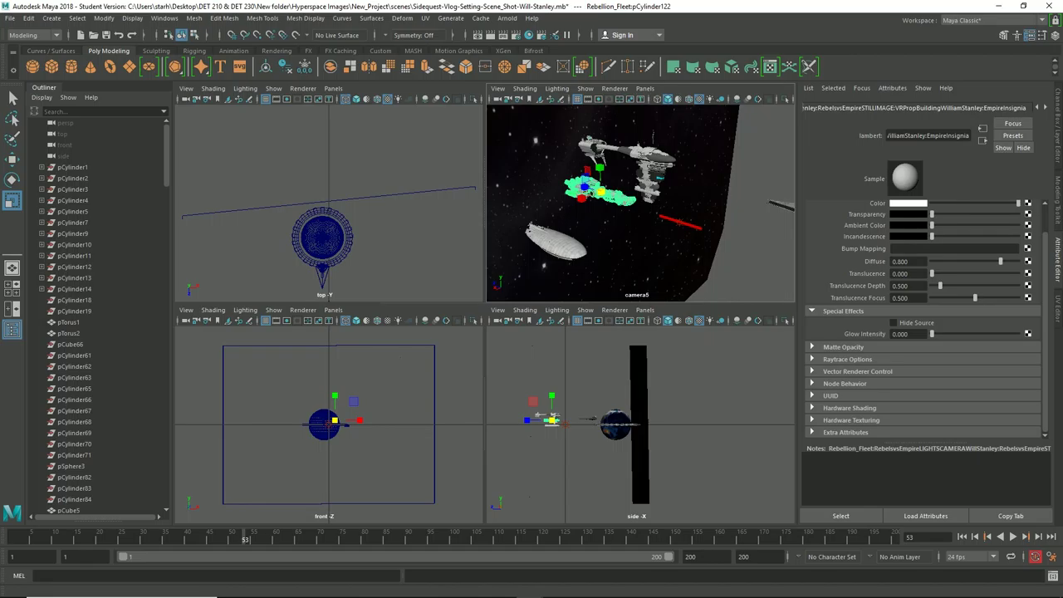
key(space)
Step: Select the red beam at the origin and move it in the front view onto the centre of the corvette
scroll(484, 314, up, 10)
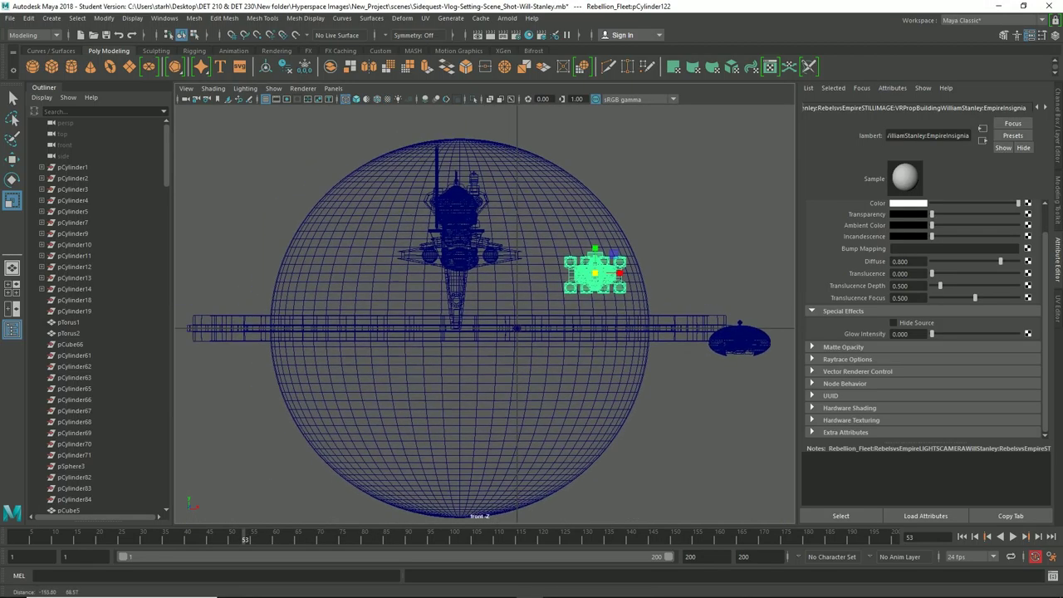
scroll(543, 327, up, 3)
alt+middle_drag(484, 314, 371, 330)
scroll(484, 313, up, 6)
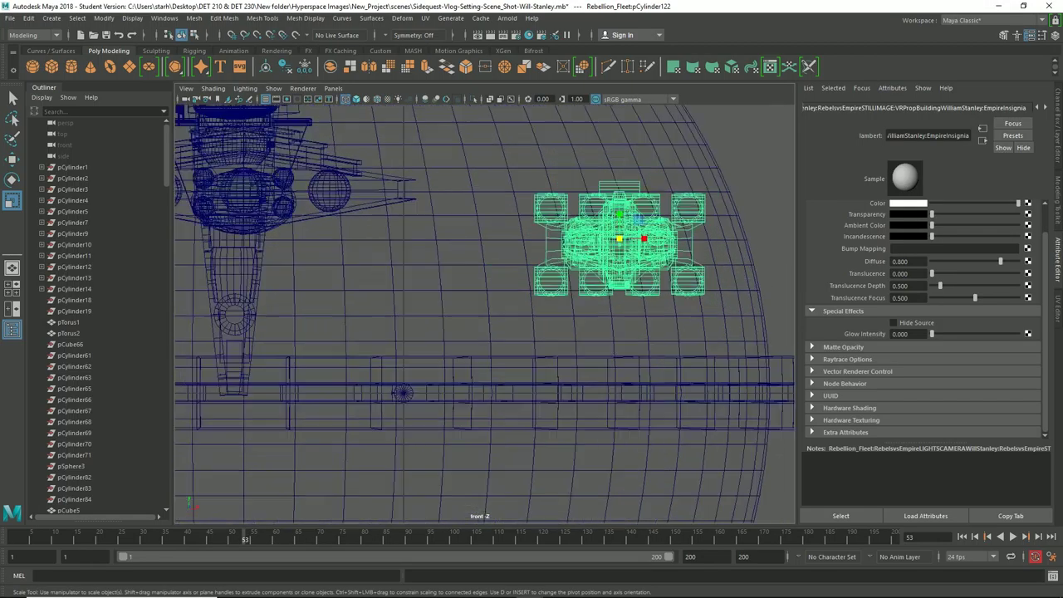
scroll(382, 407, up, 2)
alt+middle_drag(382, 413, 449, 320)
scroll(448, 321, up, 5)
click(420, 327)
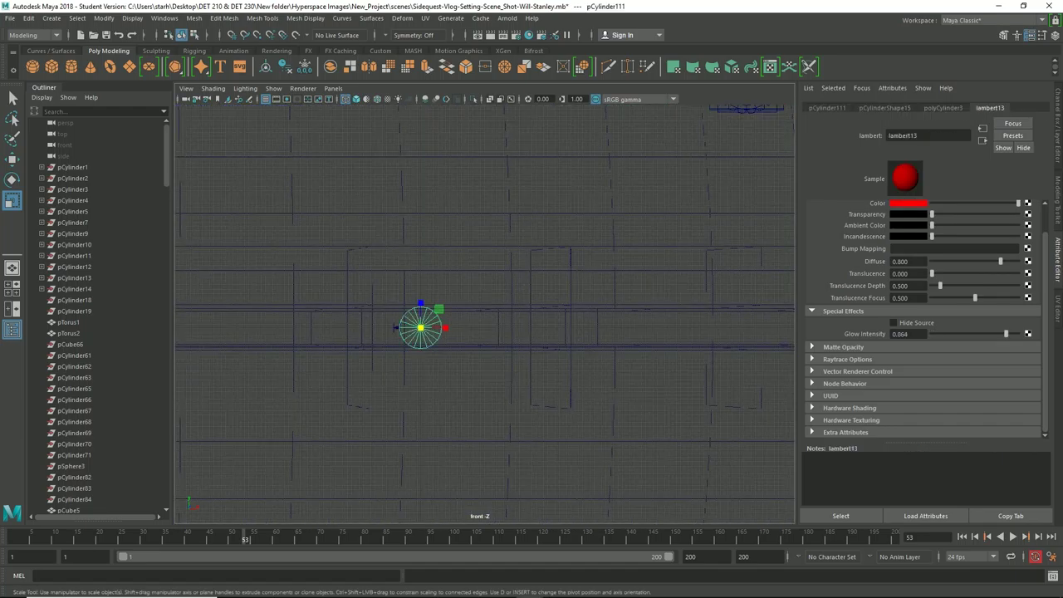
scroll(531, 249, down, 8)
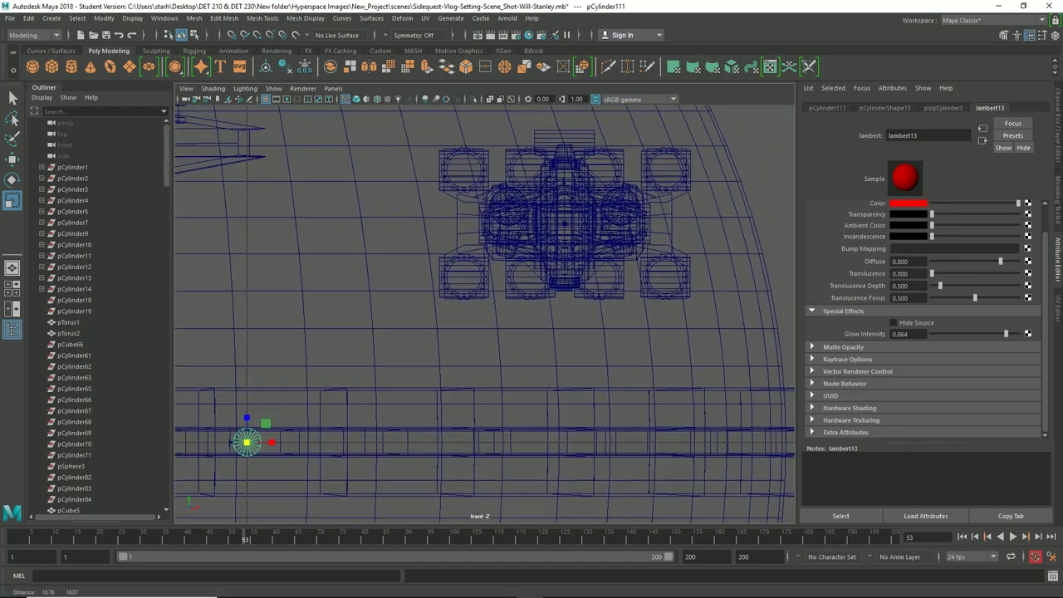
key(w)
drag(258, 425, 573, 205)
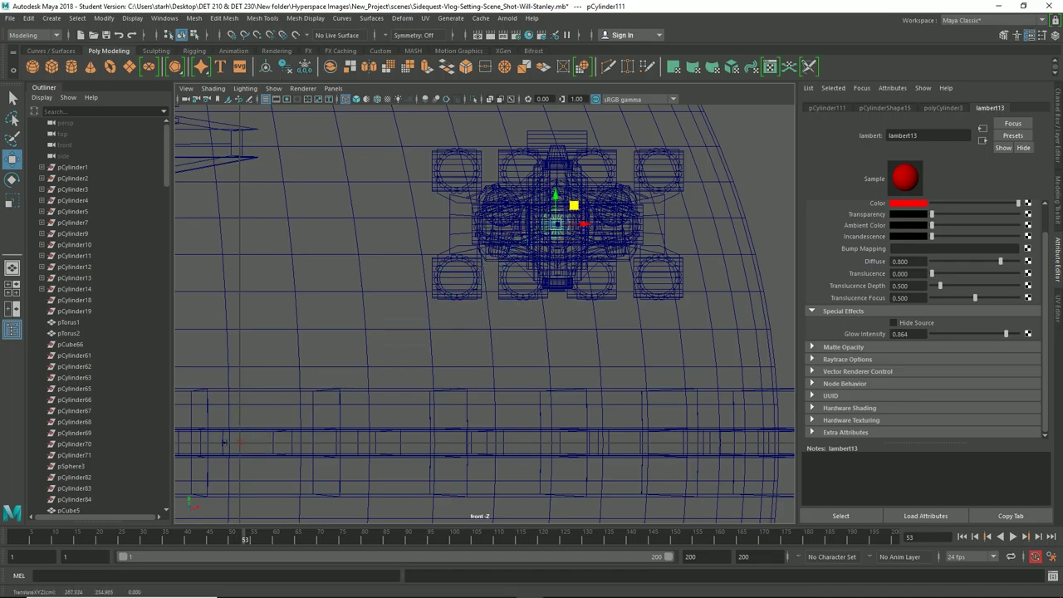
scroll(634, 218, up, 3)
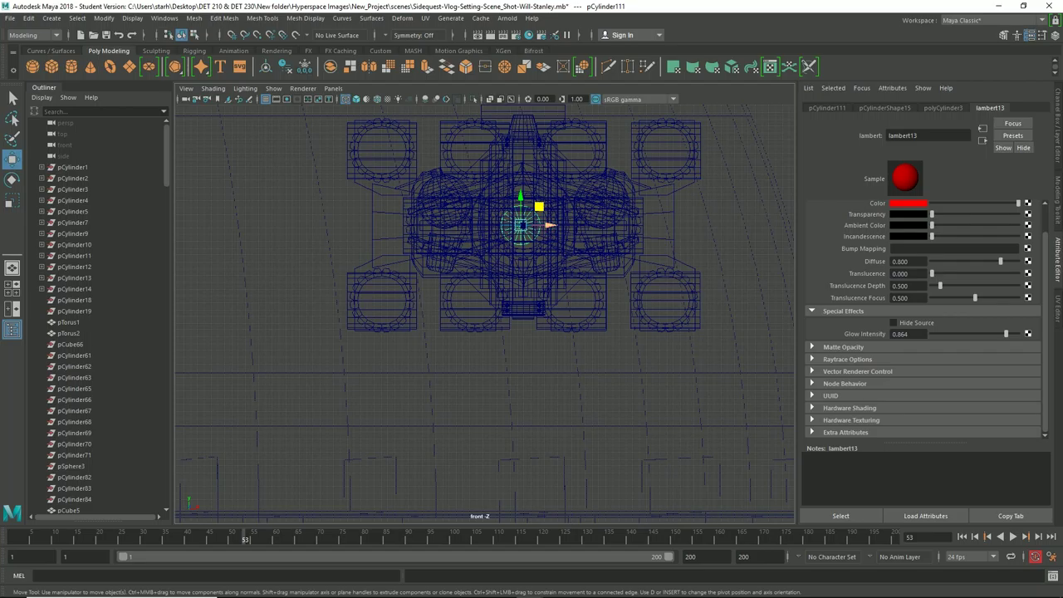
Step: Centre the red beam on the corvette in the front view and slide it lengthwise in the side view until it sits inside the hull
drag(549, 225, 552, 225)
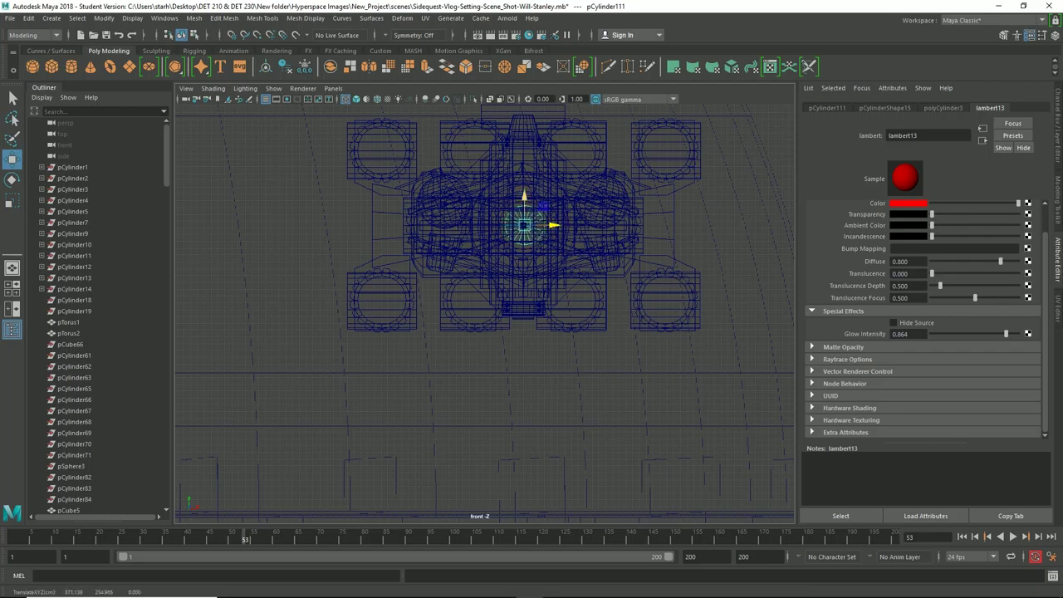
key(space)
key(space)
key(f)
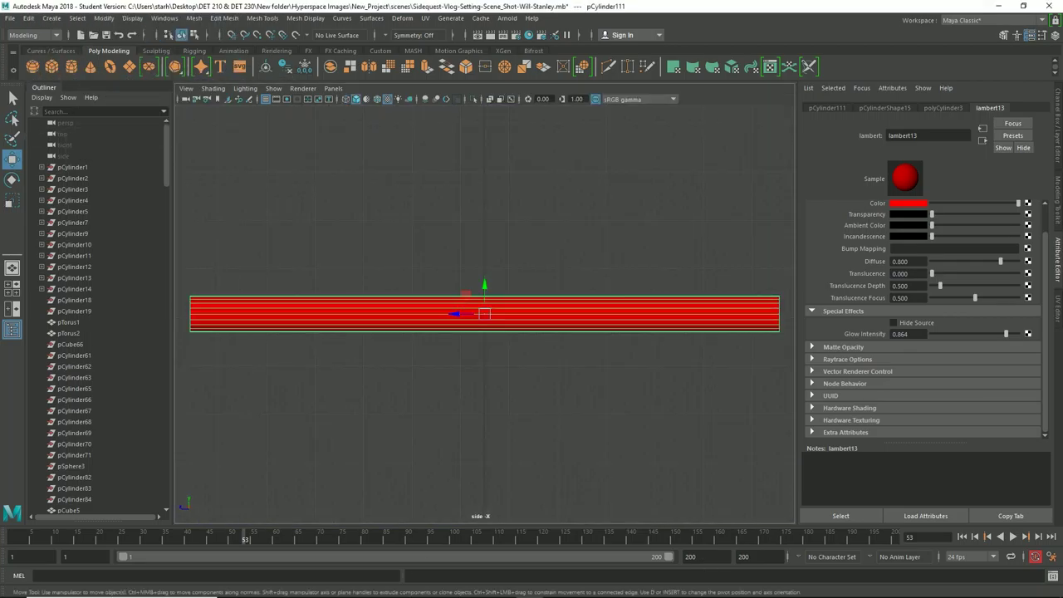
scroll(484, 314, down, 5)
scroll(484, 314, down, 1)
alt+middle_drag(484, 314, 632, 311)
drag(603, 311, 337, 311)
key(space)
key(space)
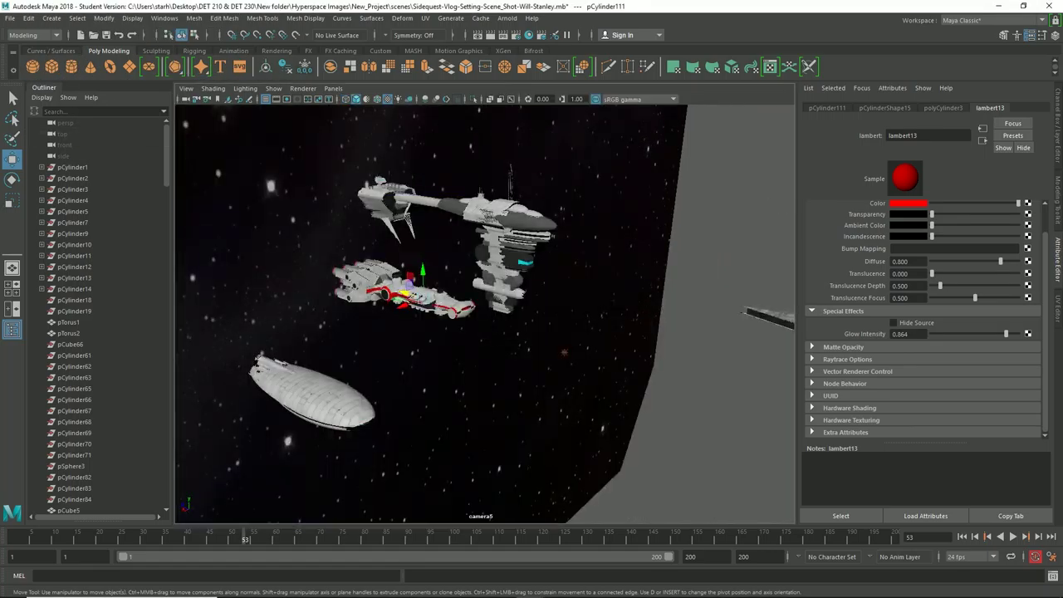
Step: Render a close view of the corvette with Maya Software to check the beam is hidden inside the hull
alt+drag(632, 257, 440, 287)
scroll(484, 314, up, 5)
alt+middle_drag(532, 233, 507, 314)
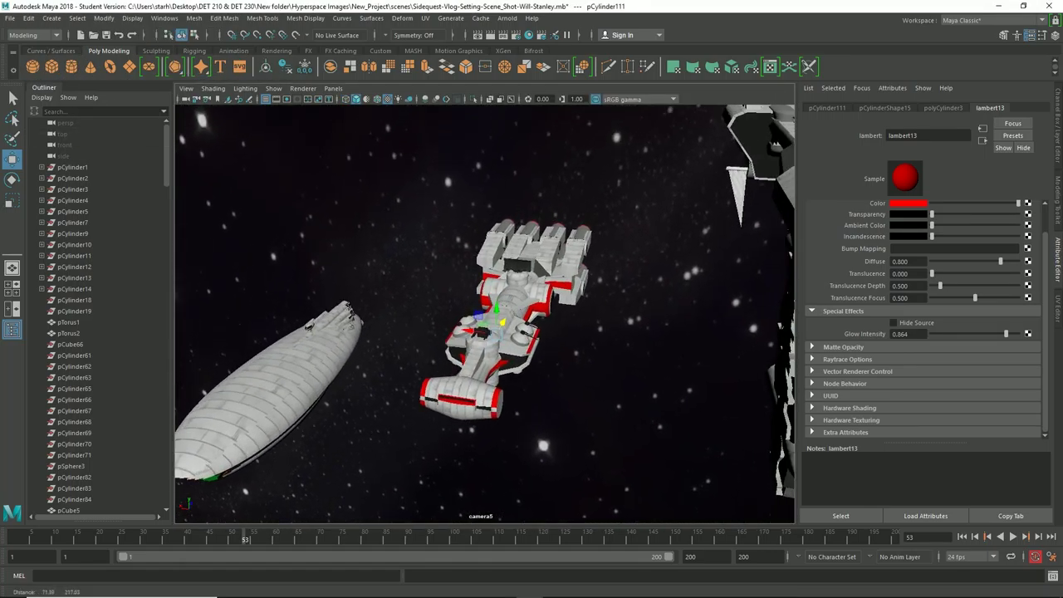
alt+drag(473, 315, 648, 233)
alt+middle_drag(431, 357, 585, 266)
alt+drag(582, 266, 465, 328)
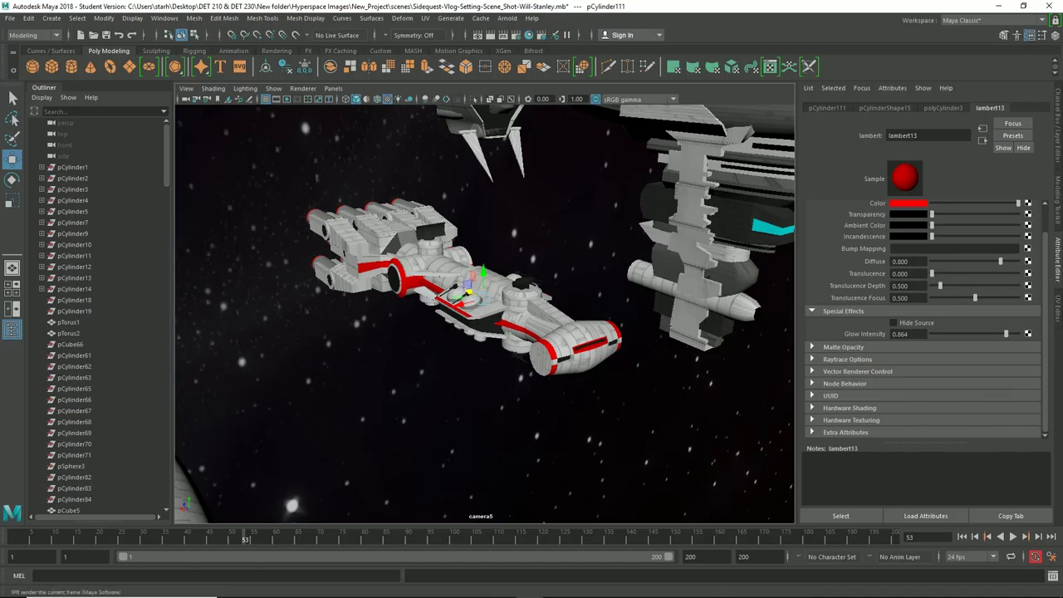
click(491, 35)
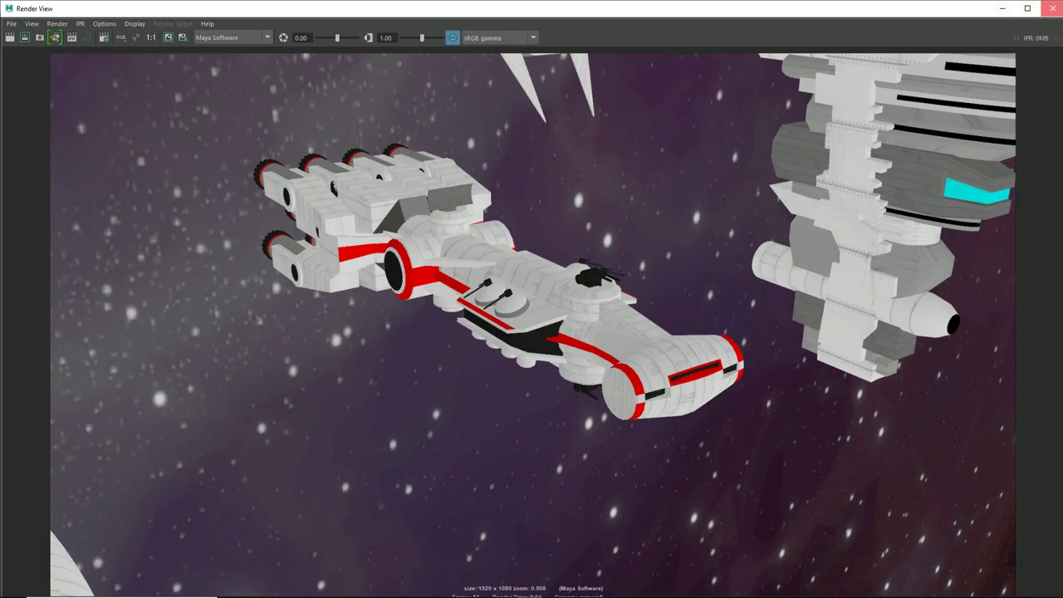
click(1052, 8)
Step: Duplicate the red laser beam in place five times
alt+drag(531, 284, 497, 291)
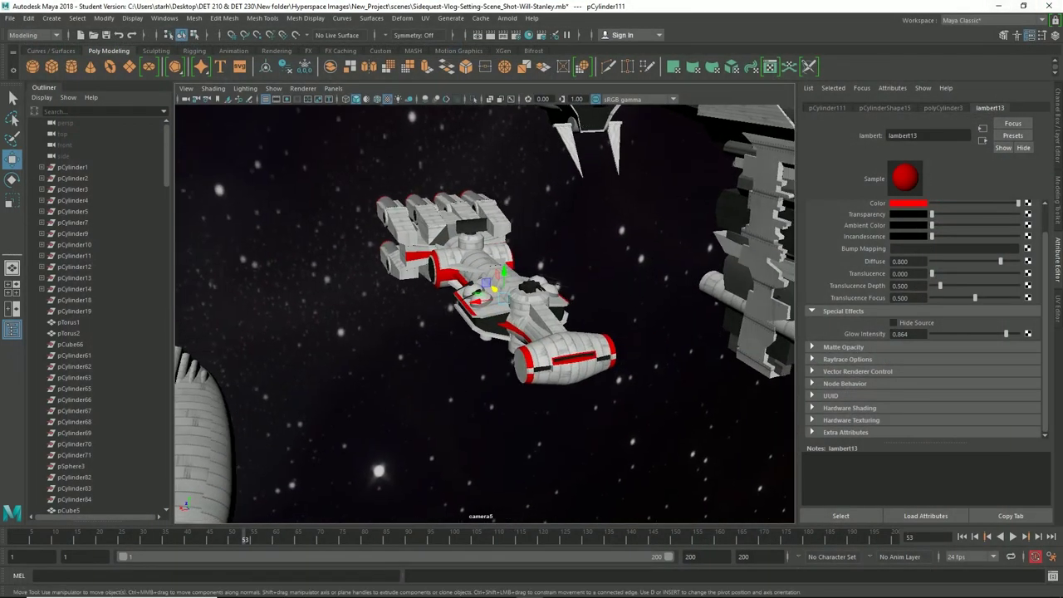
scroll(95, 308, down, 15)
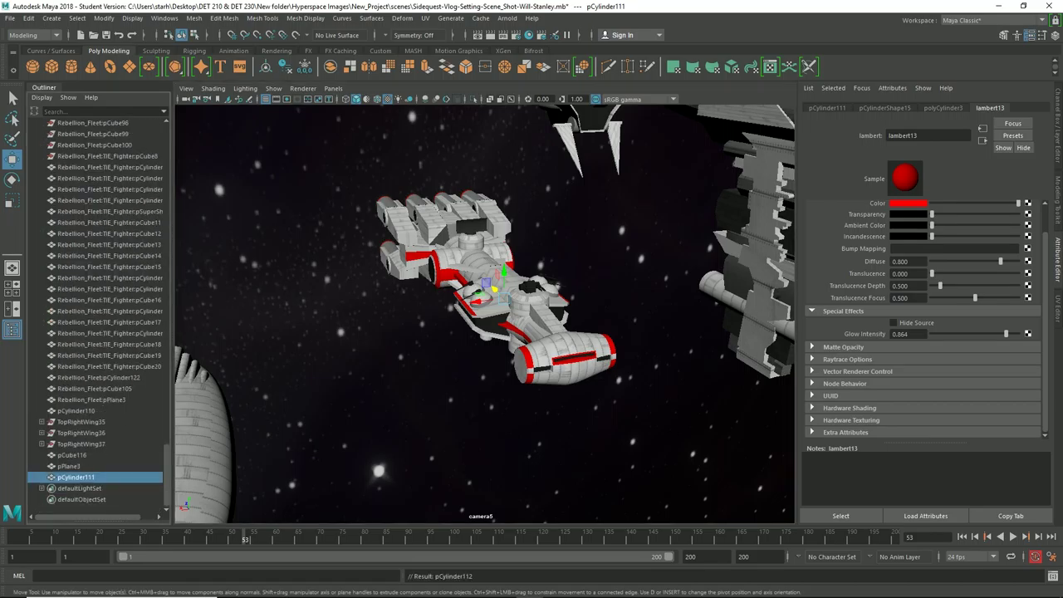
key(ctrl+d)
key(ctrl+d)
key(ctrl+d)
key(ctrl+d)
key(ctrl+d)
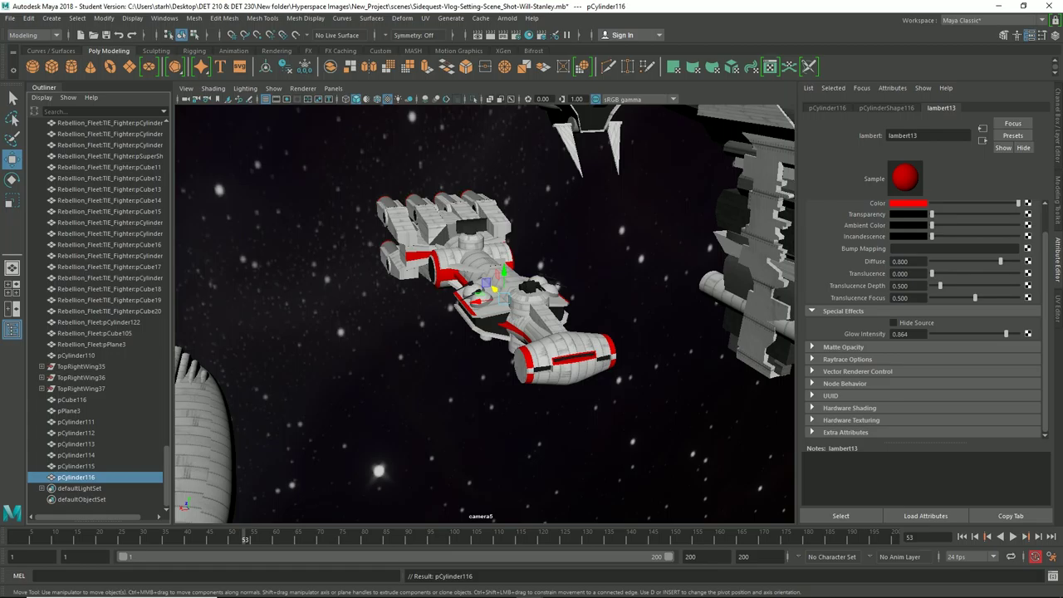
Step: Select the six beams pCylinder111 to pCylinder116 and view the corvette from several angles
click(76, 421)
shift+click(79, 489)
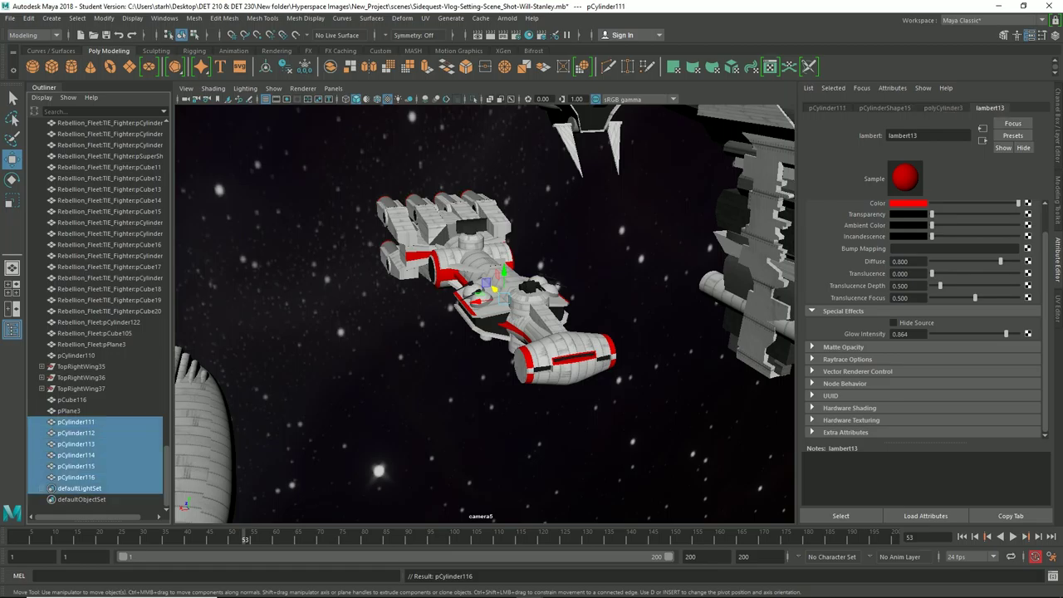
click(77, 477)
shift+click(77, 422)
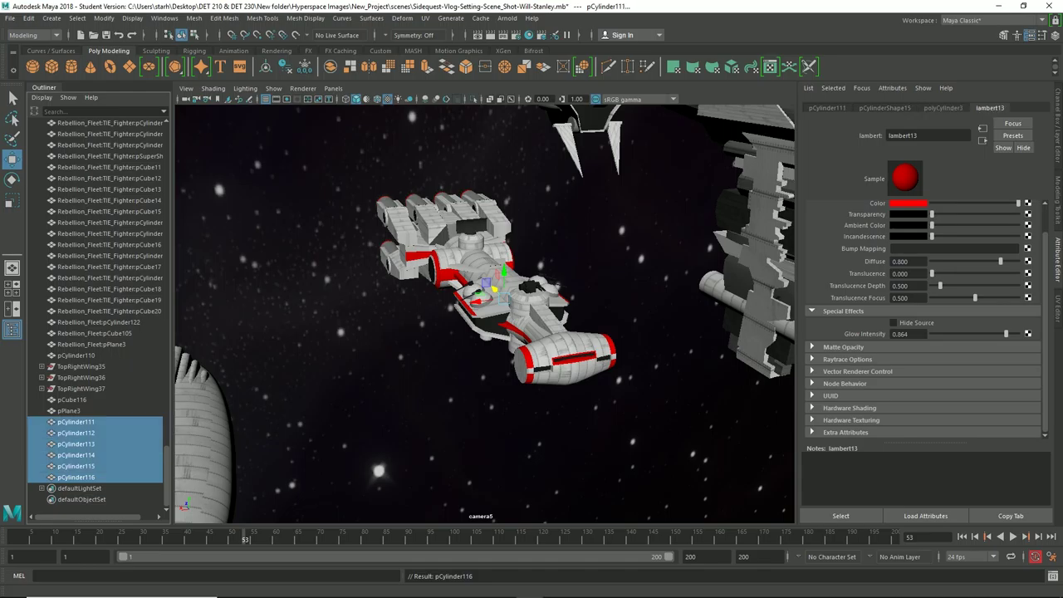
alt+drag(599, 501, 490, 480)
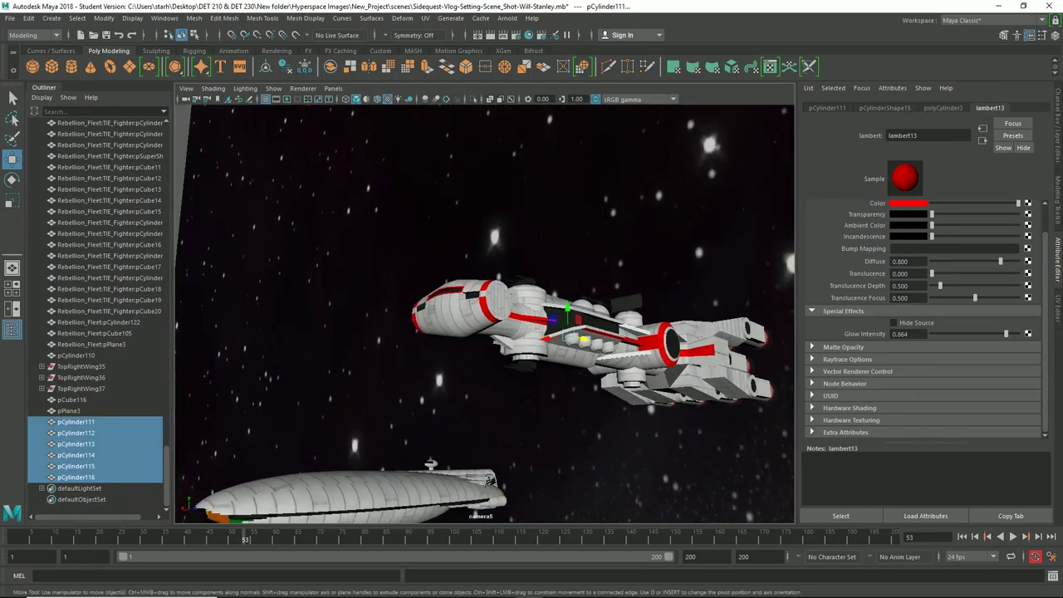
alt+drag(581, 328, 706, 415)
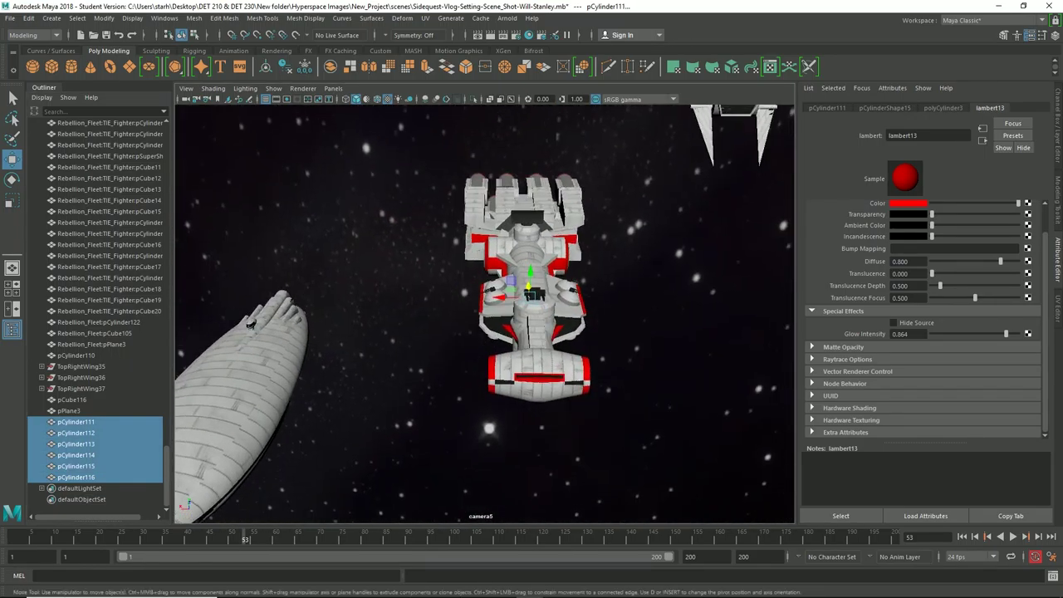
Step: Move the corvette aside to expose the stacked red beams, and slide it back over them
alt+drag(250, 325, 314, 451)
click(378, 286)
scroll(378, 287, up, 2)
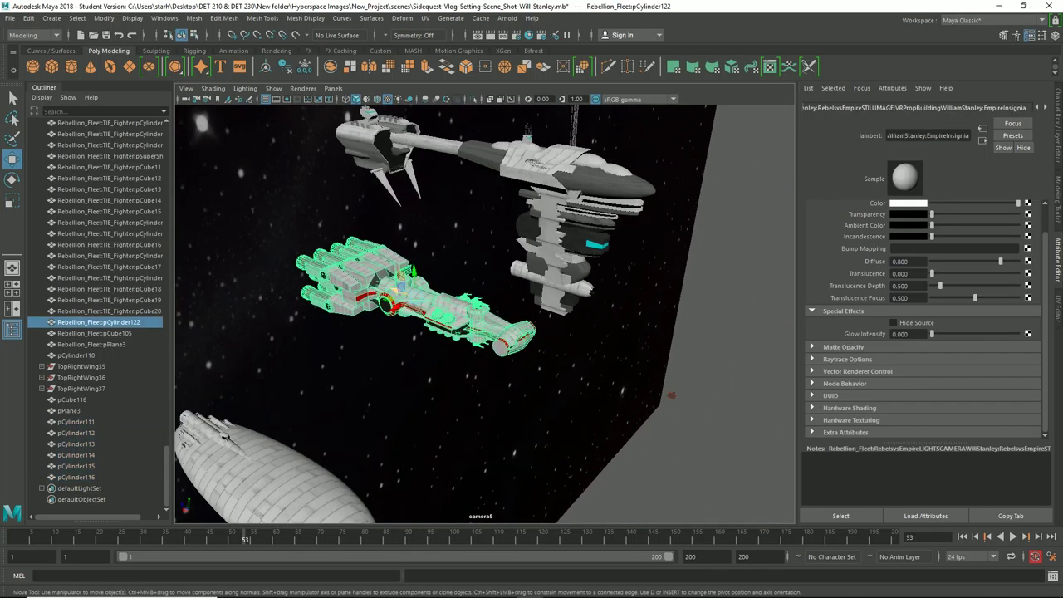
drag(401, 286, 667, 382)
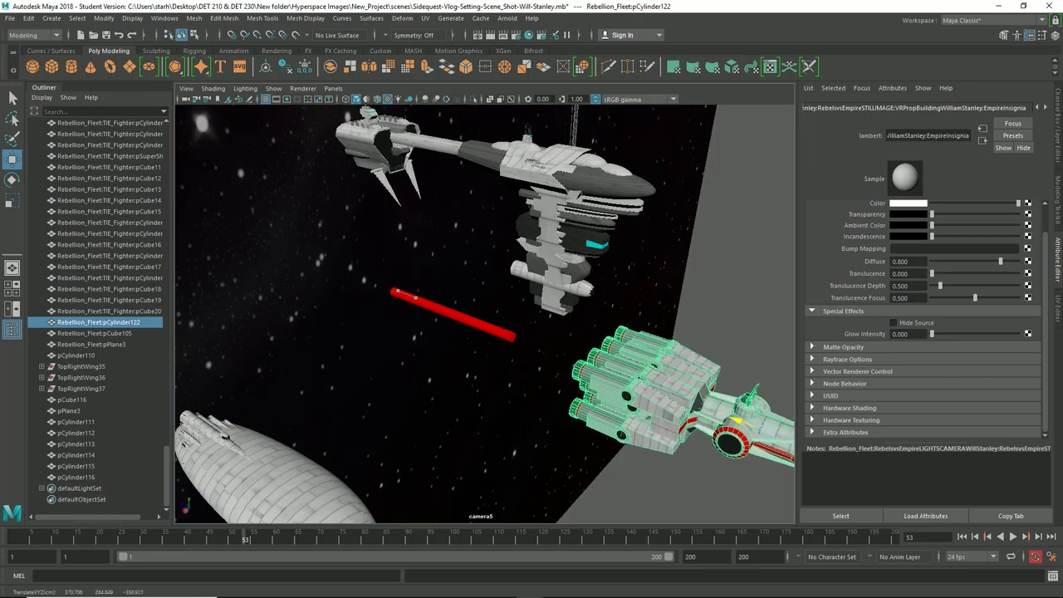
drag(736, 420, 704, 372)
alt+middle_drag(704, 372, 696, 344)
alt+drag(695, 344, 738, 316)
alt+middle_drag(739, 316, 608, 308)
drag(586, 302, 213, 287)
alt+middle_drag(213, 286, 369, 306)
alt+drag(369, 306, 286, 341)
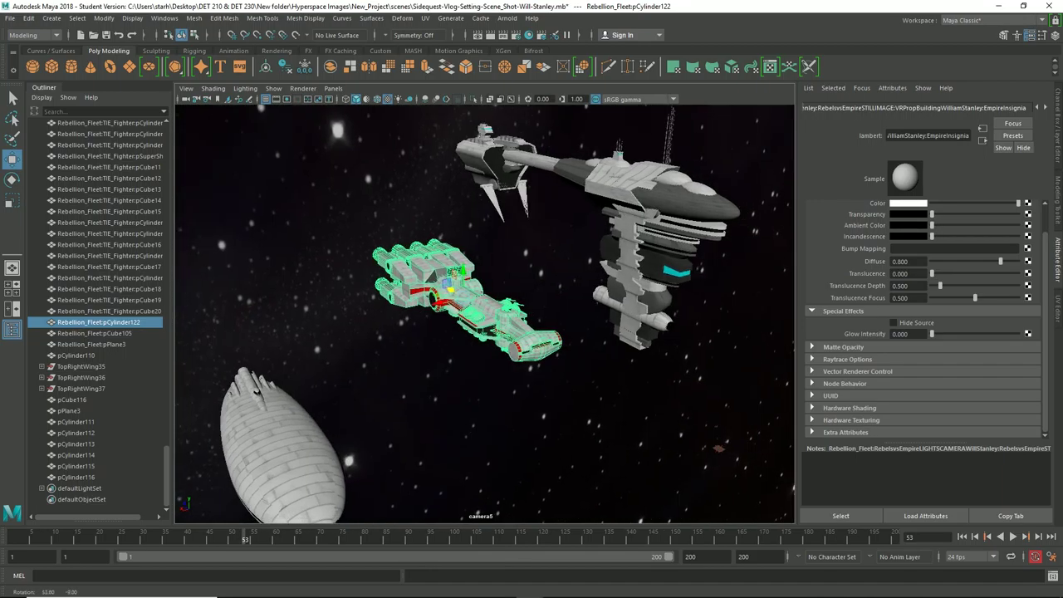
scroll(286, 341, up, 4)
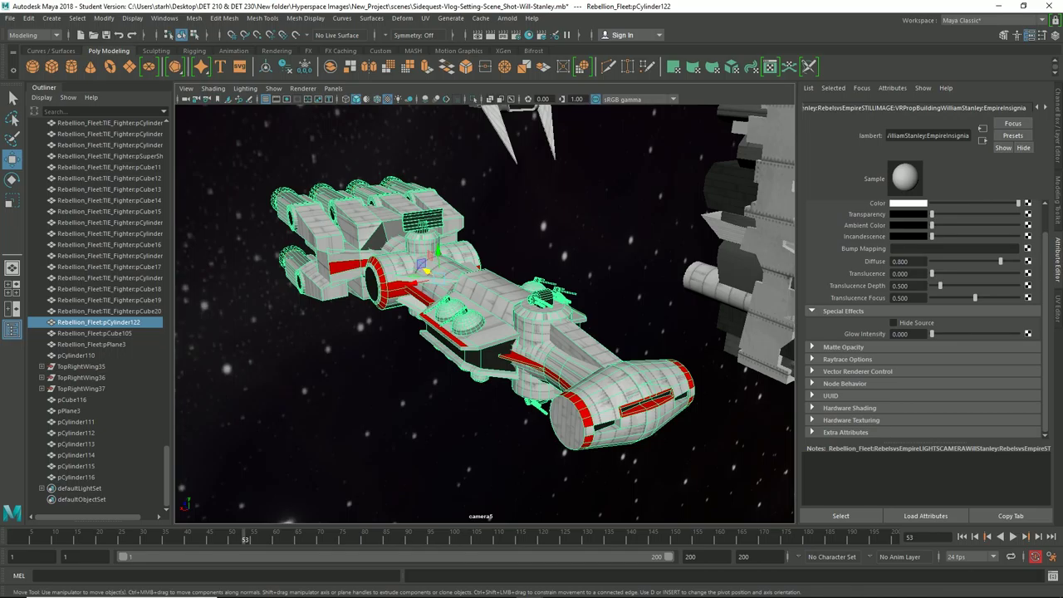
Step: Parent the six laser beams pCylinder111 to pCylinder116 to the corvette, Rebellion_Fleet:pCylinder122
click(76, 478)
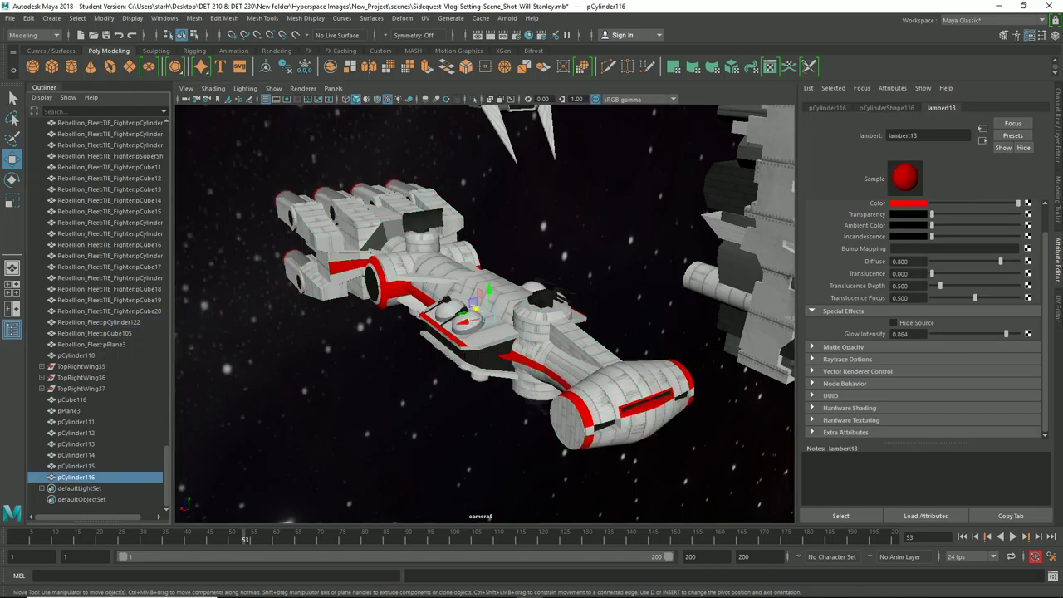
shift+click(76, 422)
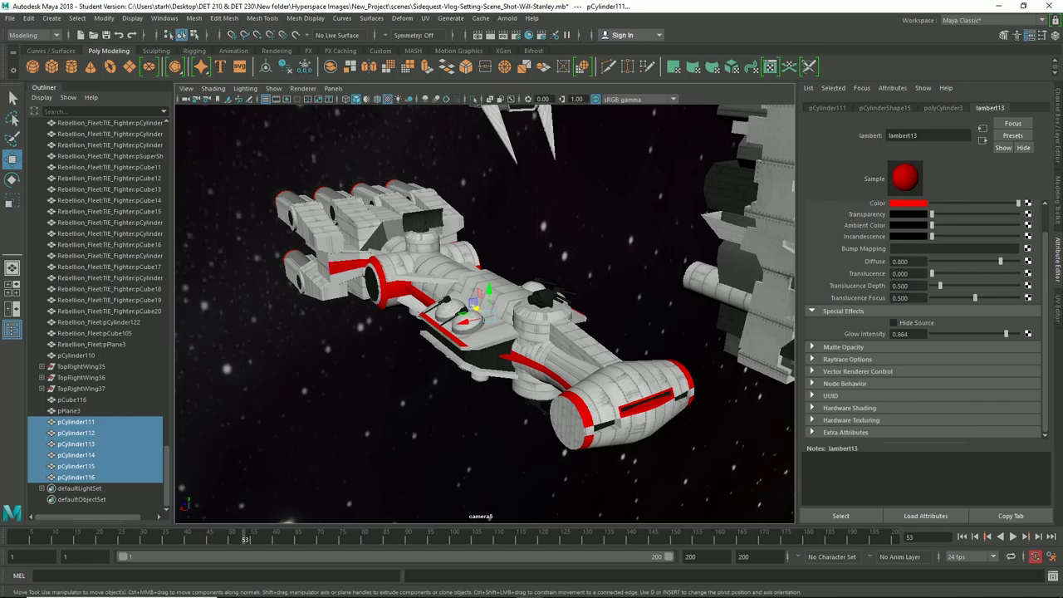
ctrl+click(98, 322)
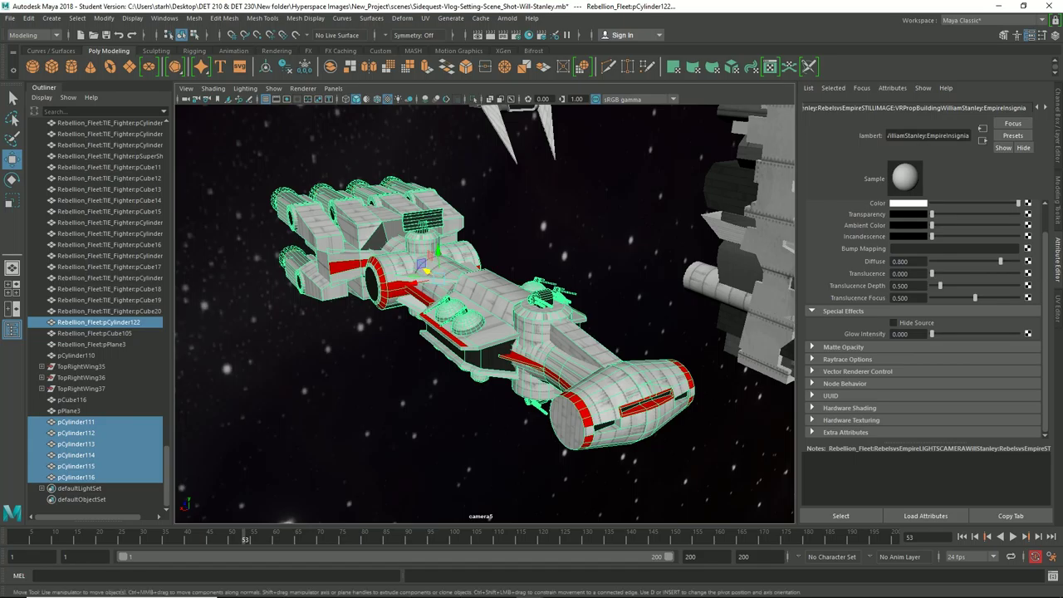
key(p)
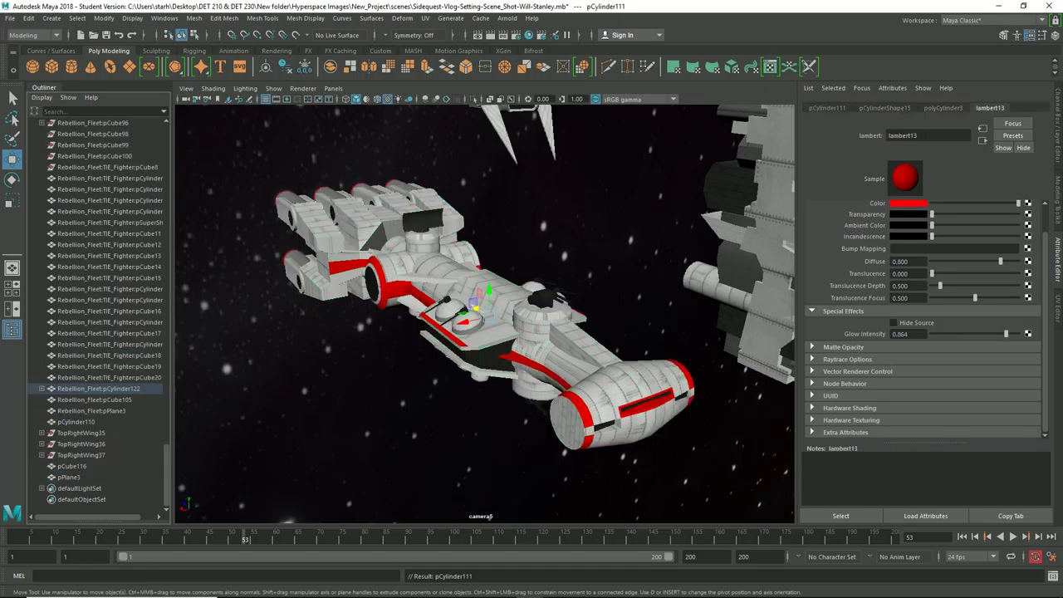
Step: Move the corvette forward along its length to test that the parented beams travel with it
scroll(485, 314, down, 4)
alt+drag(390, 348, 498, 316)
key(ctrl+z)
click(415, 304)
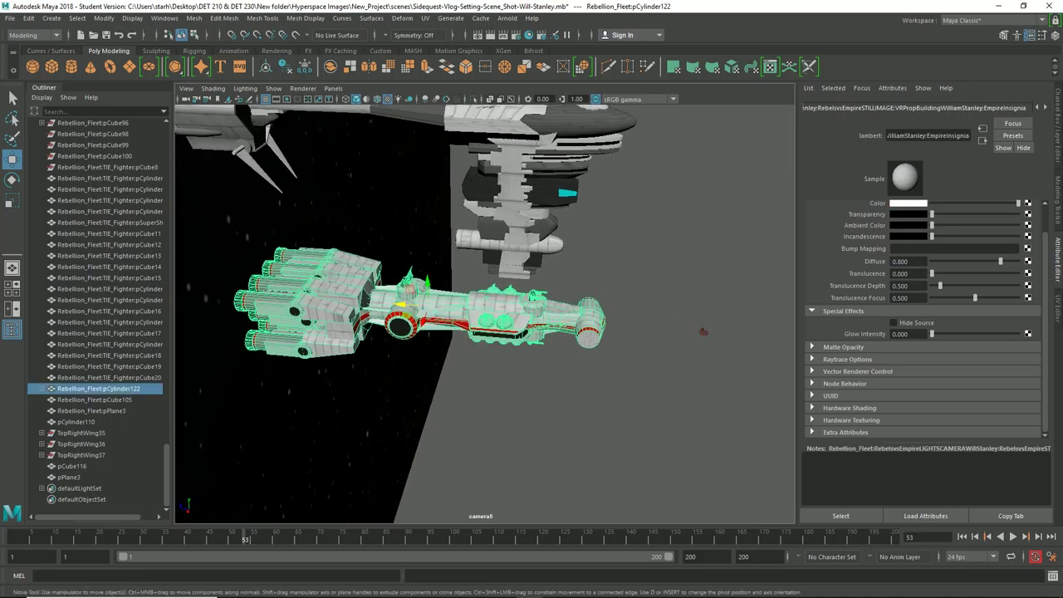
drag(402, 305, 448, 309)
alt+drag(702, 332, 761, 403)
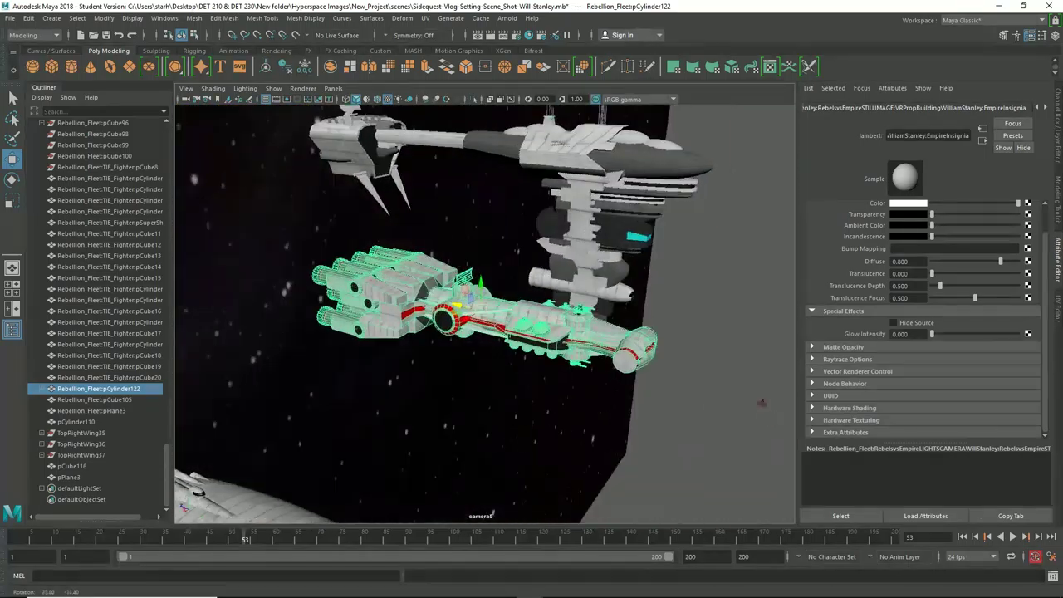
alt+drag(490, 332, 532, 357)
drag(447, 314, 510, 312)
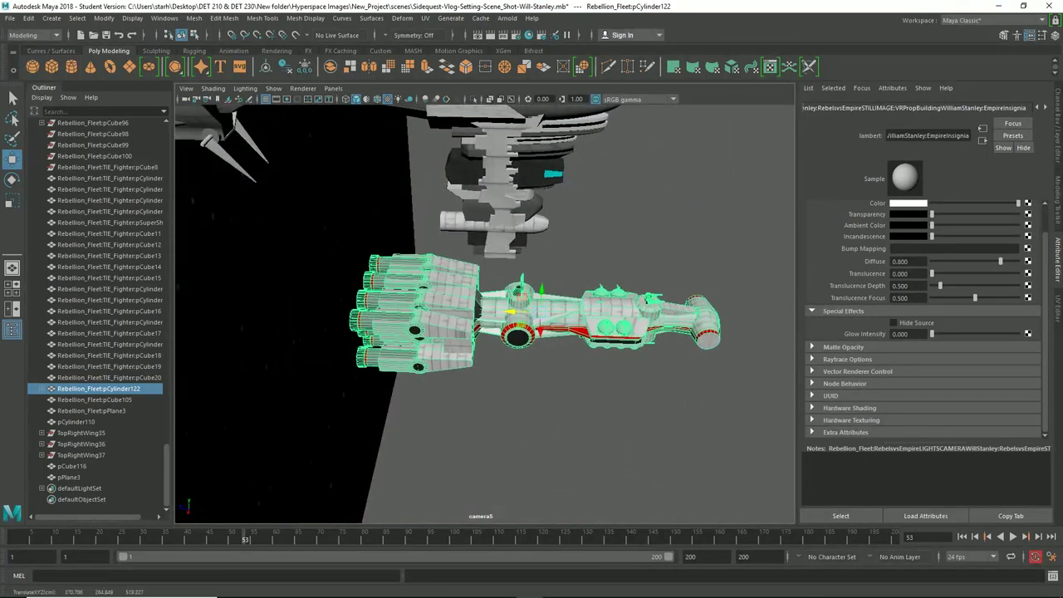
Step: Inspect the six beams nested under the corvette in the Outliner, collapse the group and reselect the corvette
click(42, 389)
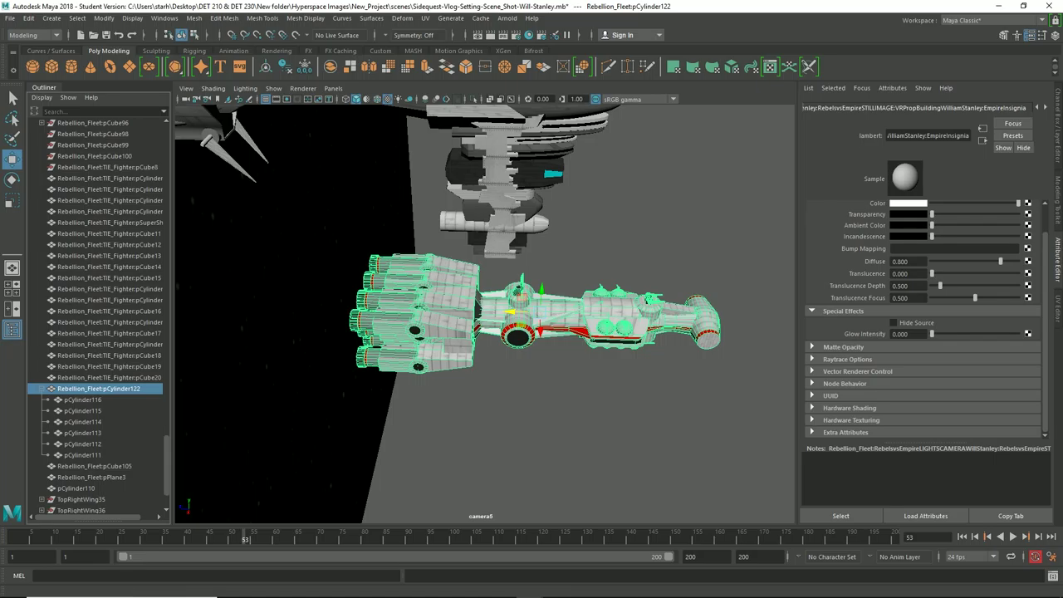
click(83, 411)
click(83, 401)
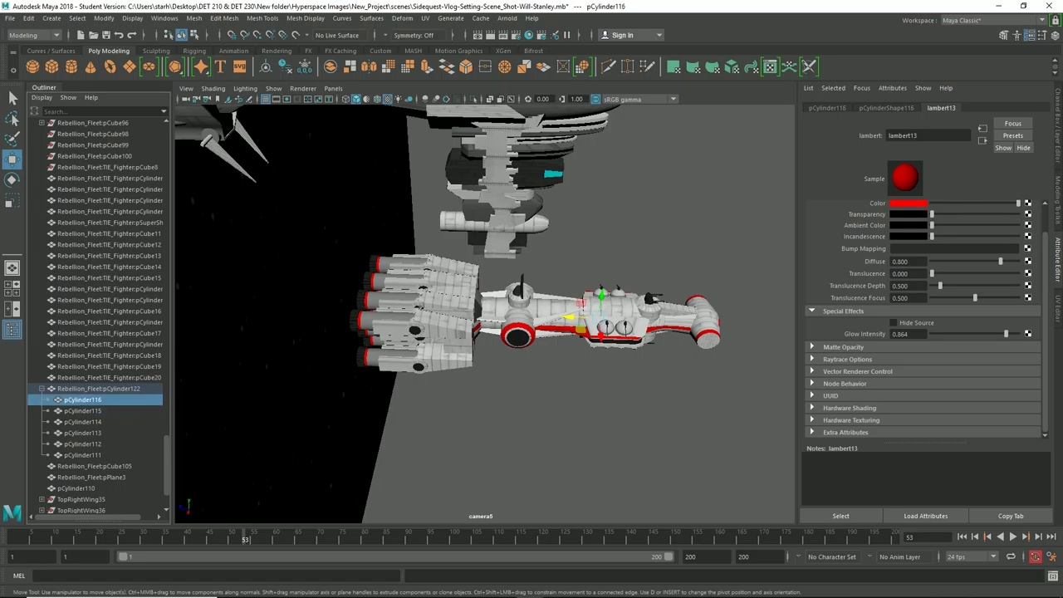
shift+click(83, 455)
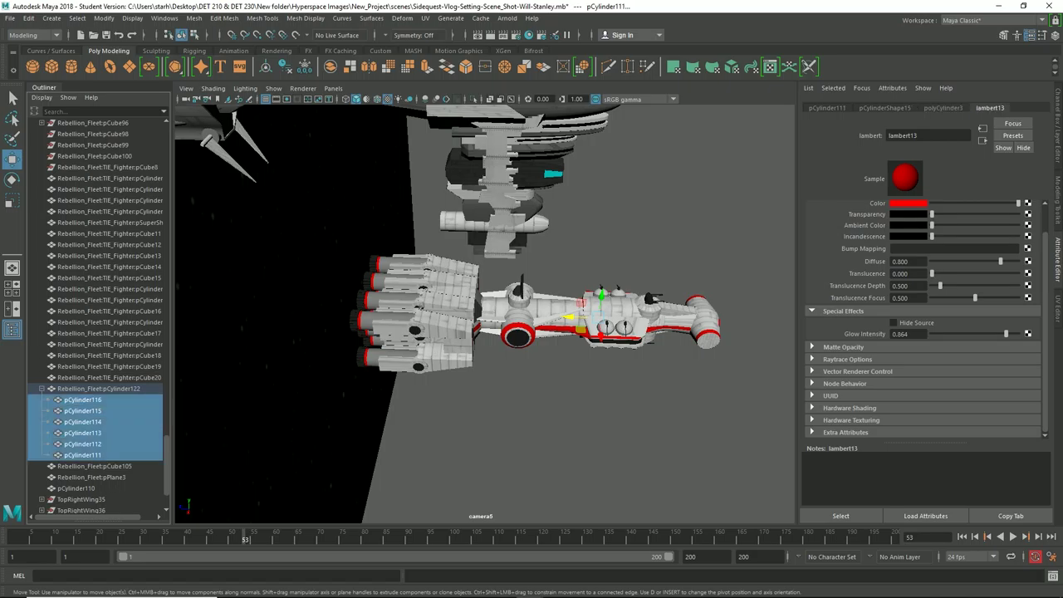
click(41, 388)
click(98, 389)
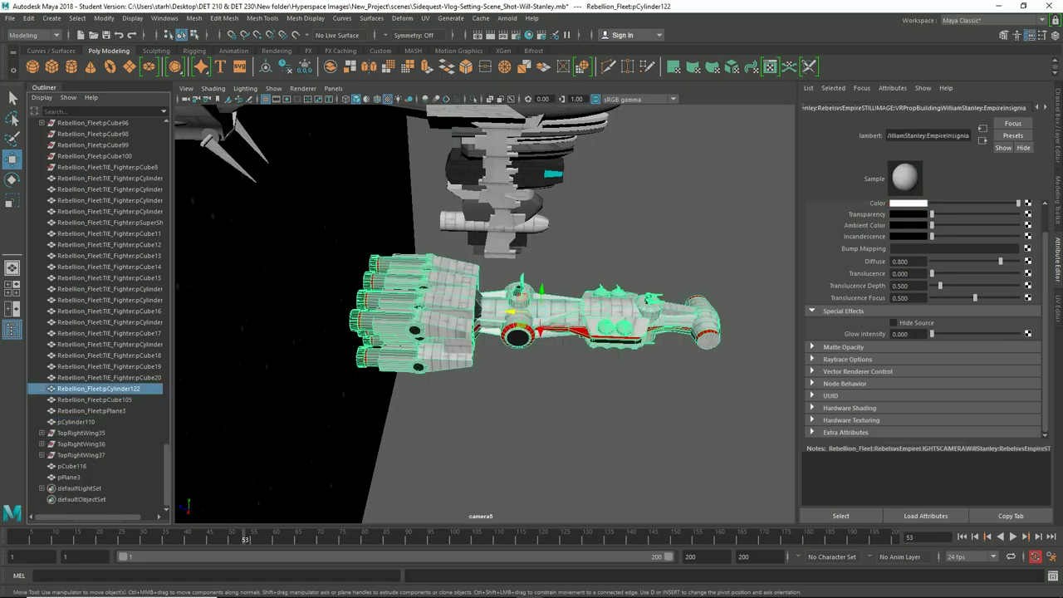
Step: Reposition the corvette with its beams backward and sideways in the open space between the egg-shaped ship and the large frigate
drag(511, 312, 363, 307)
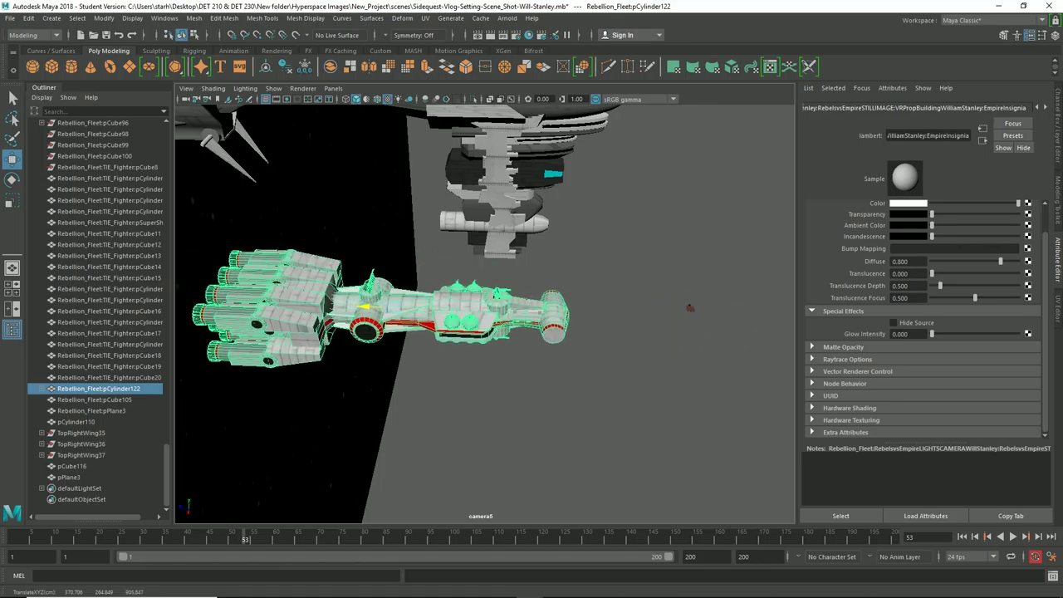
middle_drag(531, 307, 581, 308)
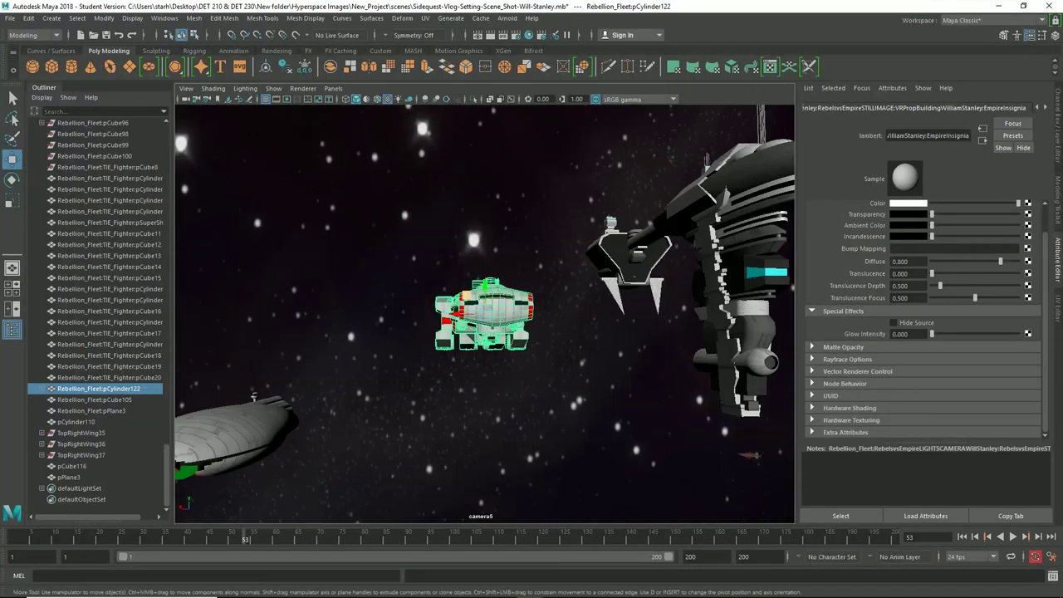
middle_drag(484, 313, 442, 279)
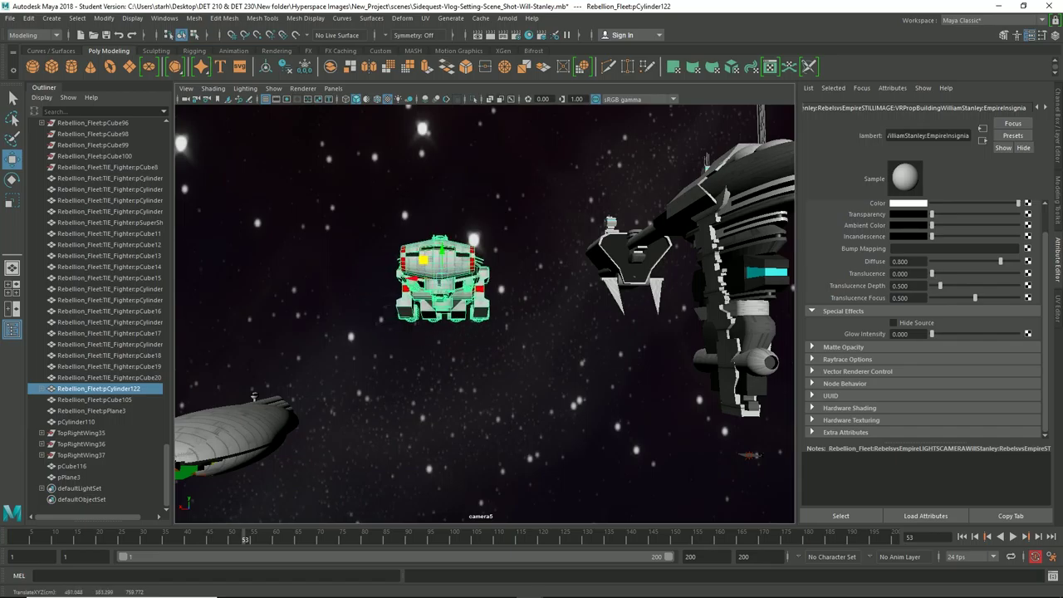
alt+drag(448, 291, 573, 295)
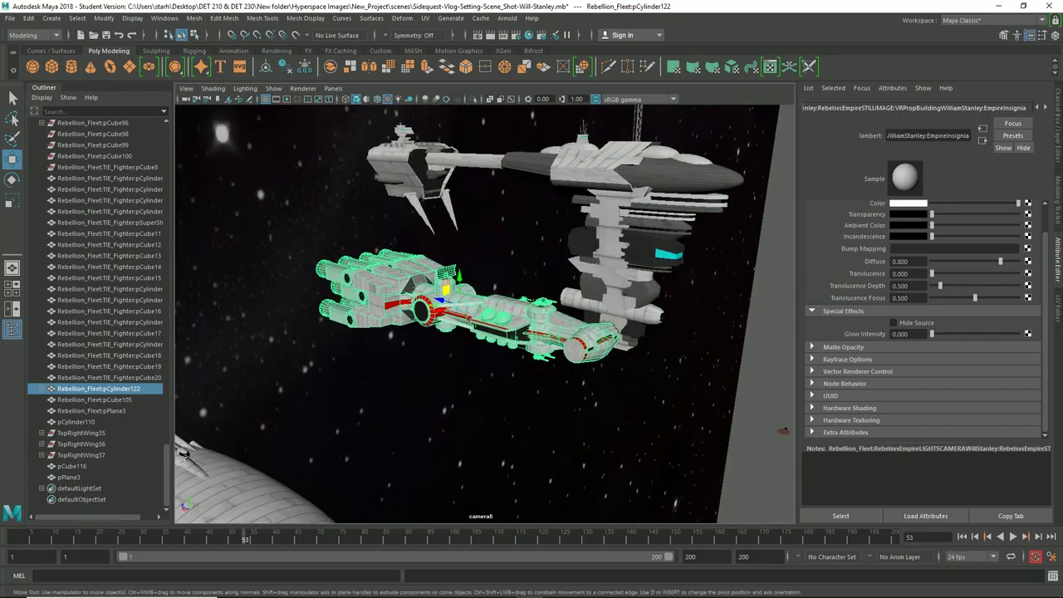
alt+drag(465, 303, 598, 341)
scroll(485, 314, down, 2)
drag(437, 307, 240, 280)
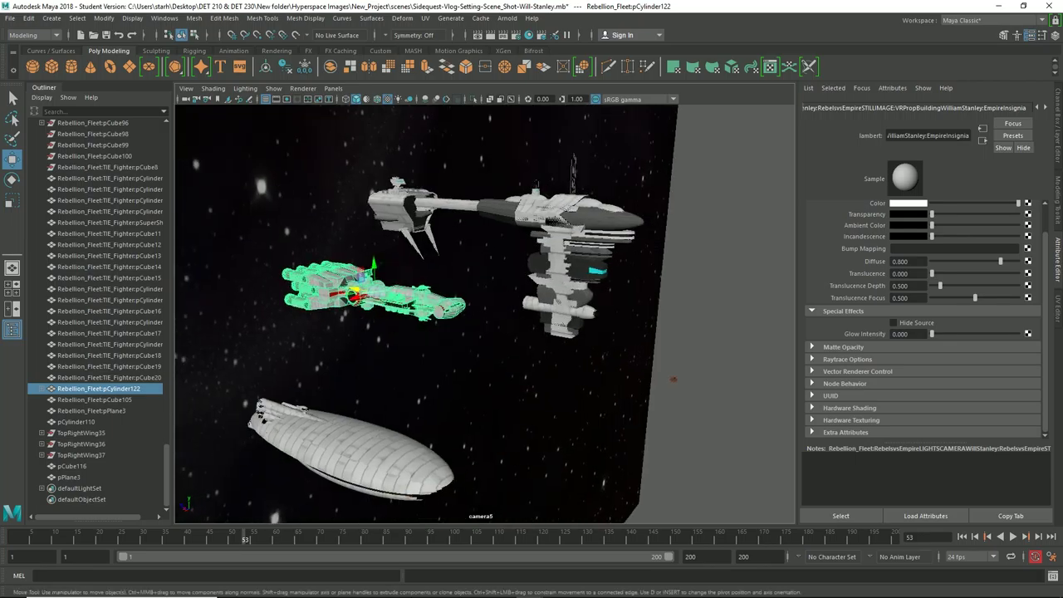
Step: Go to frame 1 and delete the wedge-shaped Star Destroyer behind the corvette
drag(245, 538, 13, 539)
mouse_move(398, 274)
alt+mouse_down()
mouse_move(312, 344)
mouse_move(573, 287)
mouse_move(392, 286)
alt+mouse_up()
click(521, 287)
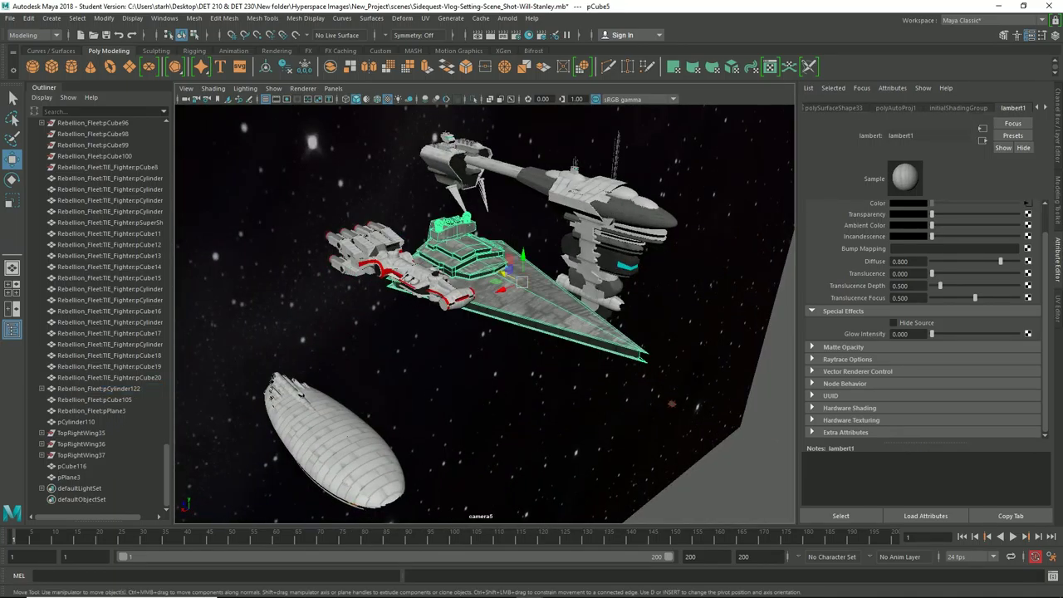
key(Delete)
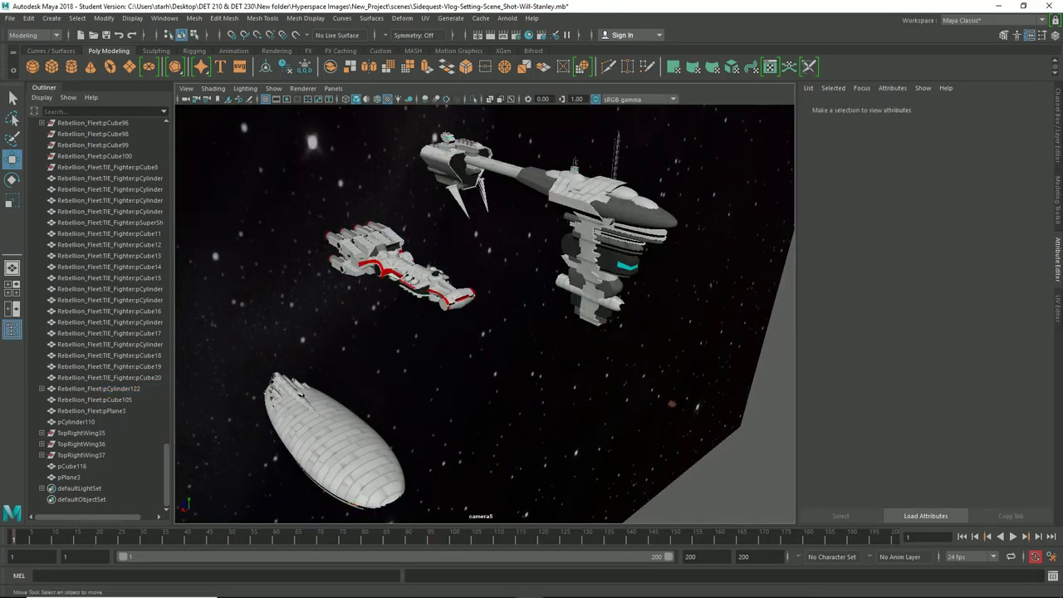
Step: Select the corvette and set an animation key on it at frame 1
mouse_move(465, 324)
alt+mouse_down()
mouse_move(639, 299)
mouse_move(475, 306)
alt+mouse_up()
click(389, 284)
alt+right_drag(389, 284, 248, 405)
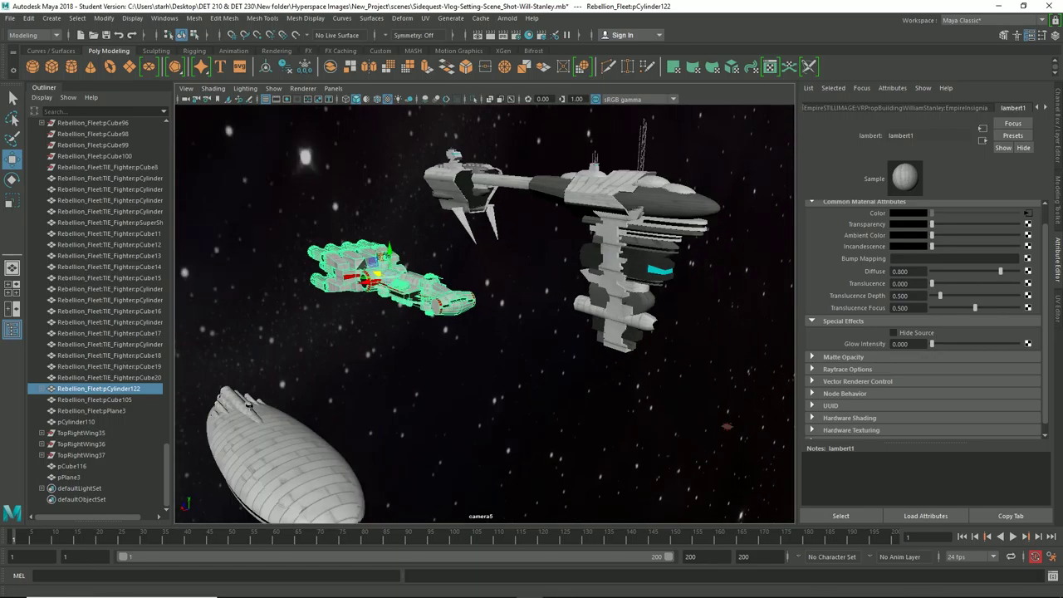
click(233, 50)
click(136, 67)
Step: Key the corvette moved forward along its length at frame 48 and play back the flight
click(1013, 537)
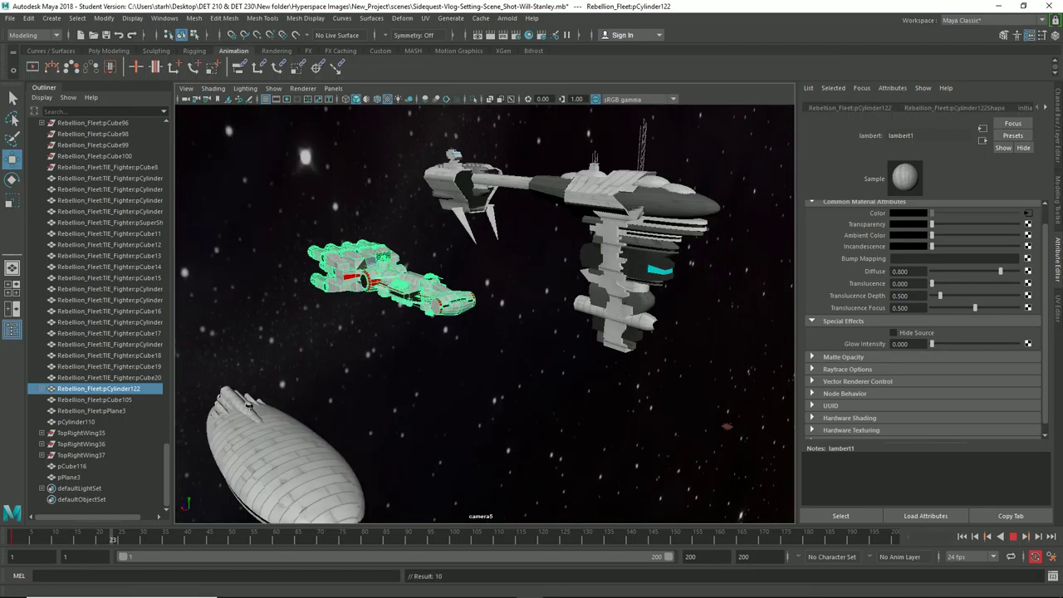
key(alt+v)
key(w)
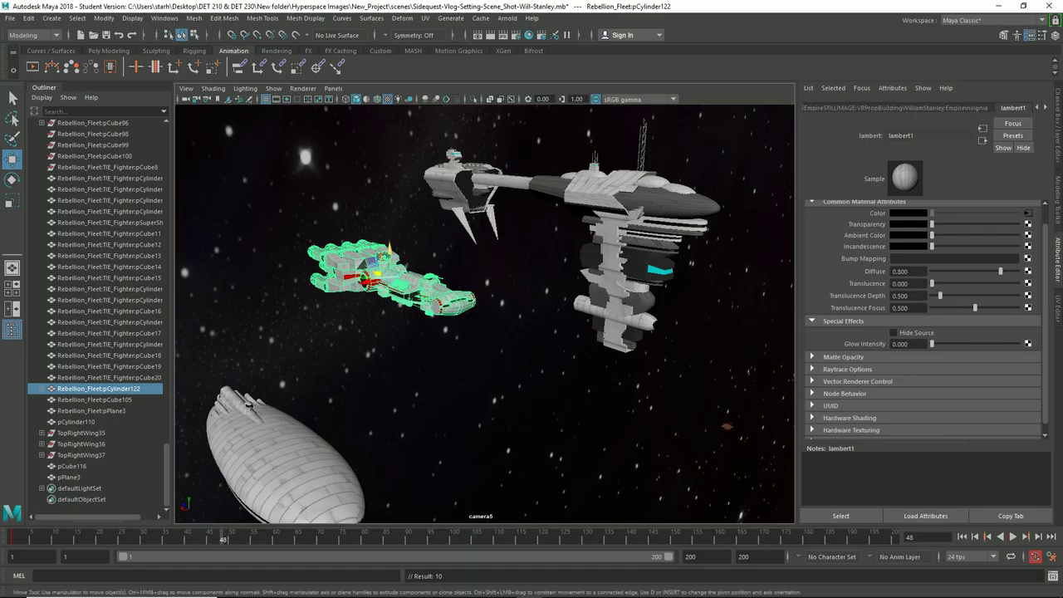
drag(372, 263, 479, 299)
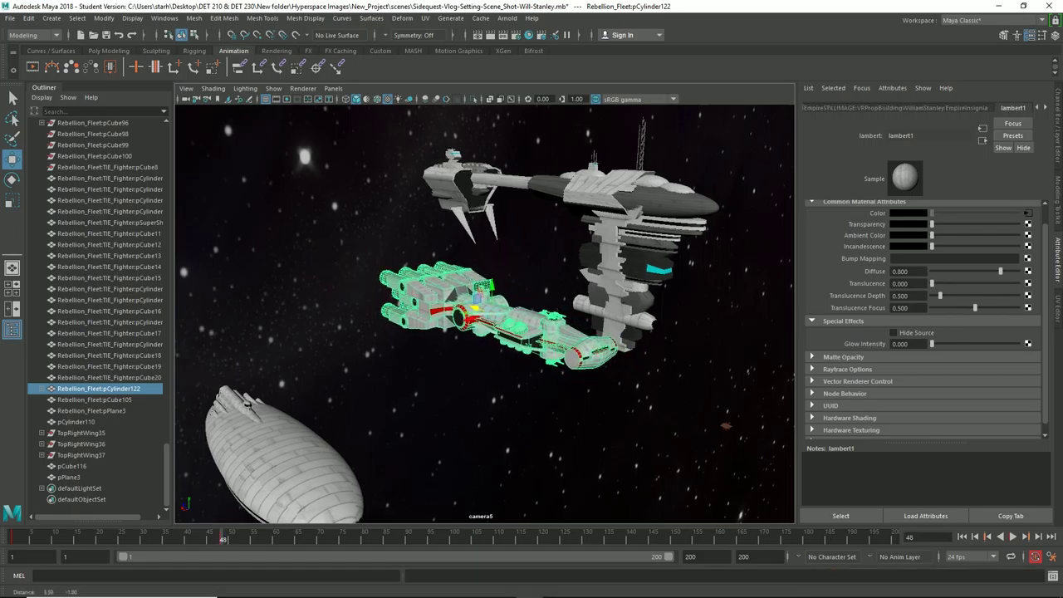
alt+middle_drag(479, 299, 427, 285)
key(alt+v)
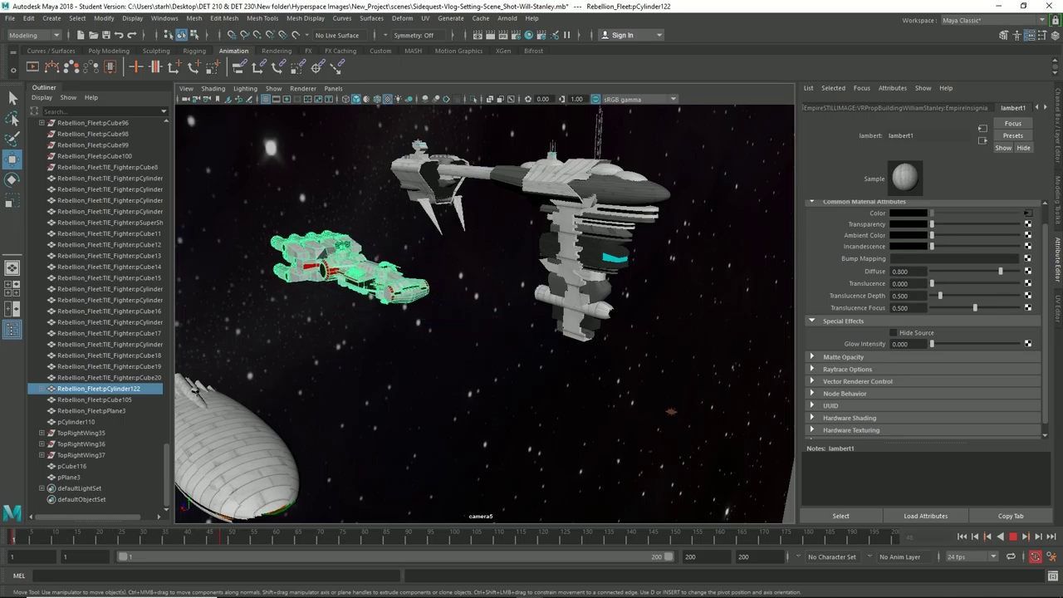
key(alt+v)
Step: Select the first beam nested under the corvette, pCylinder116, and set a key on it at frame 24
key(Down)
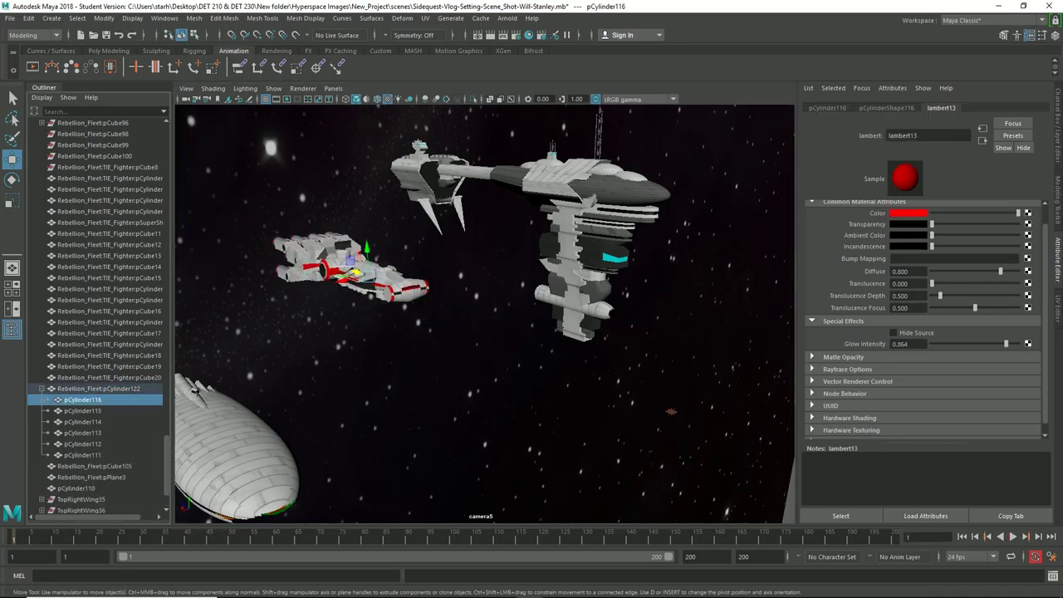
key(alt+v)
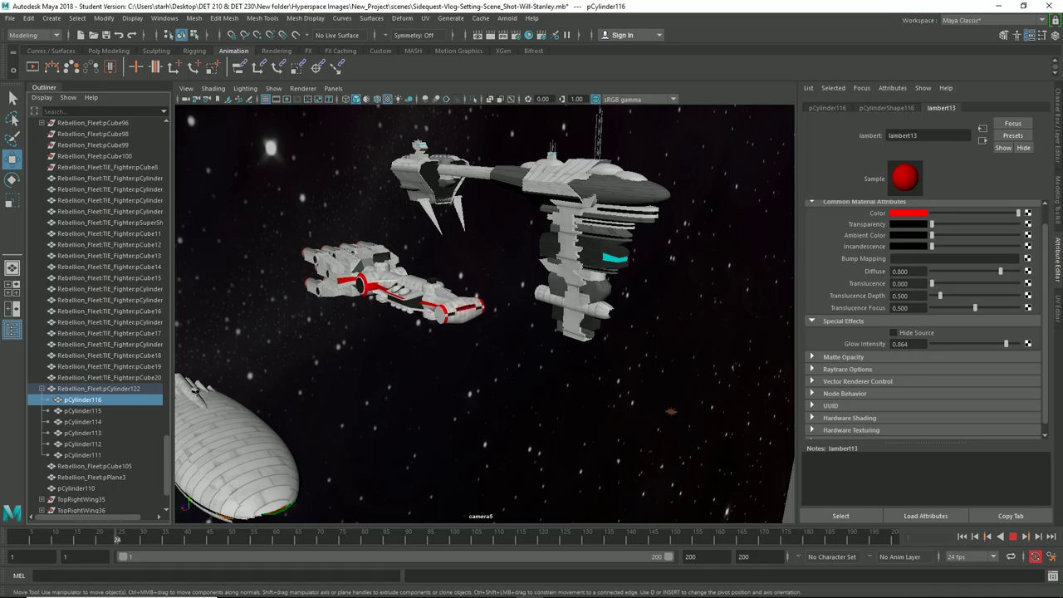
key(alt+v)
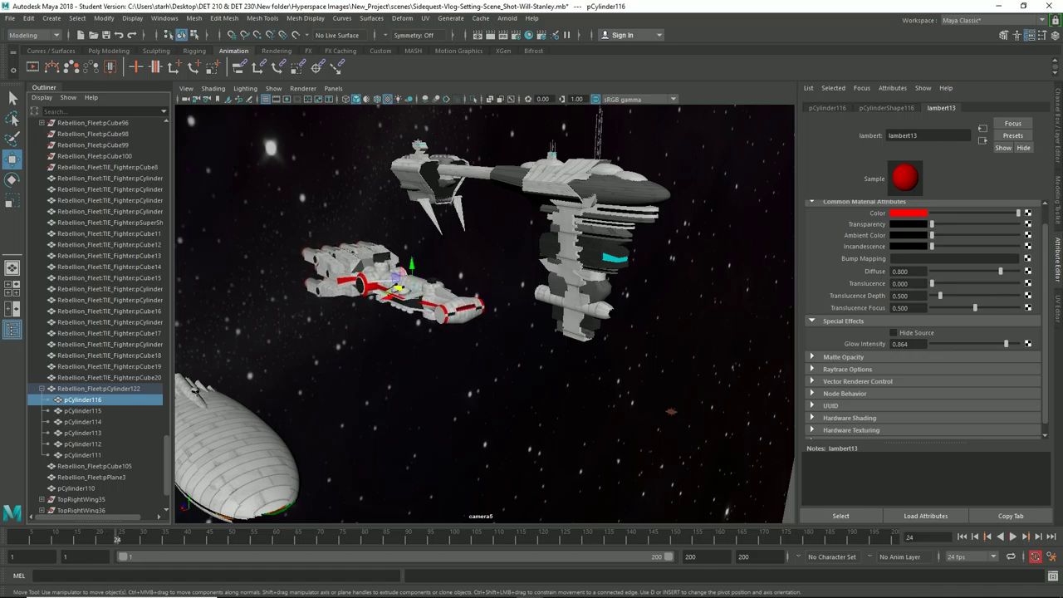
key(s)
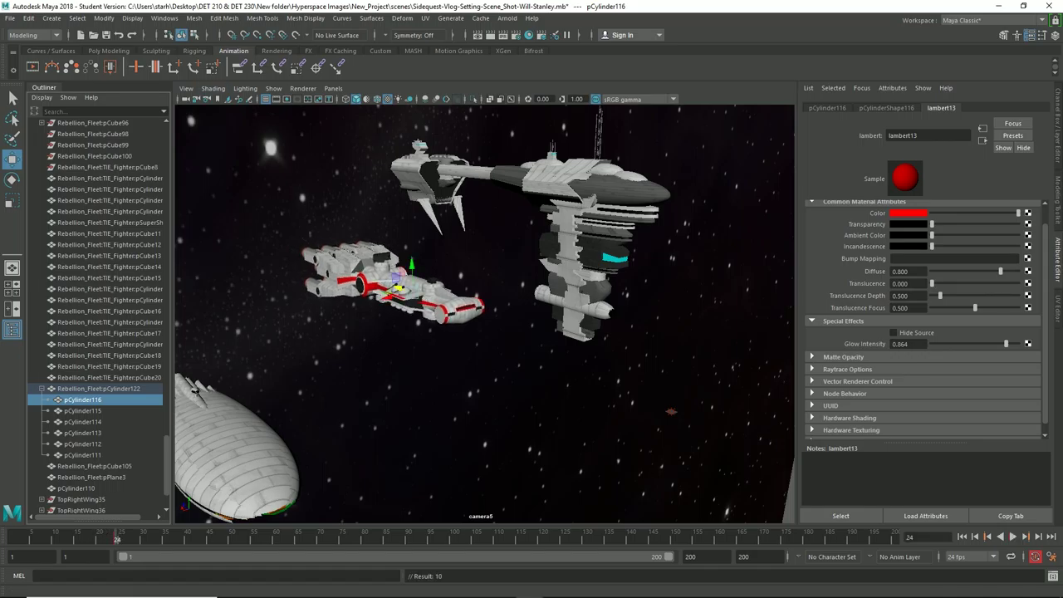
Step: At frame 48, move the beam forward out of the corvette, well beyond its bow, and play back the shot
drag(117, 538, 224, 539)
drag(454, 309, 724, 408)
key(alt+v)
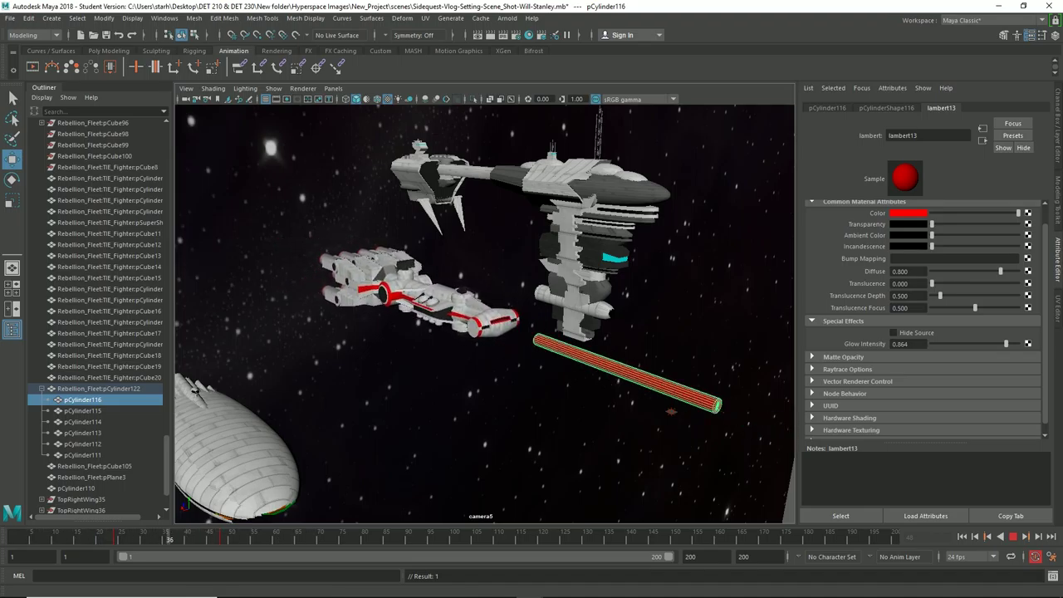
key(alt+v)
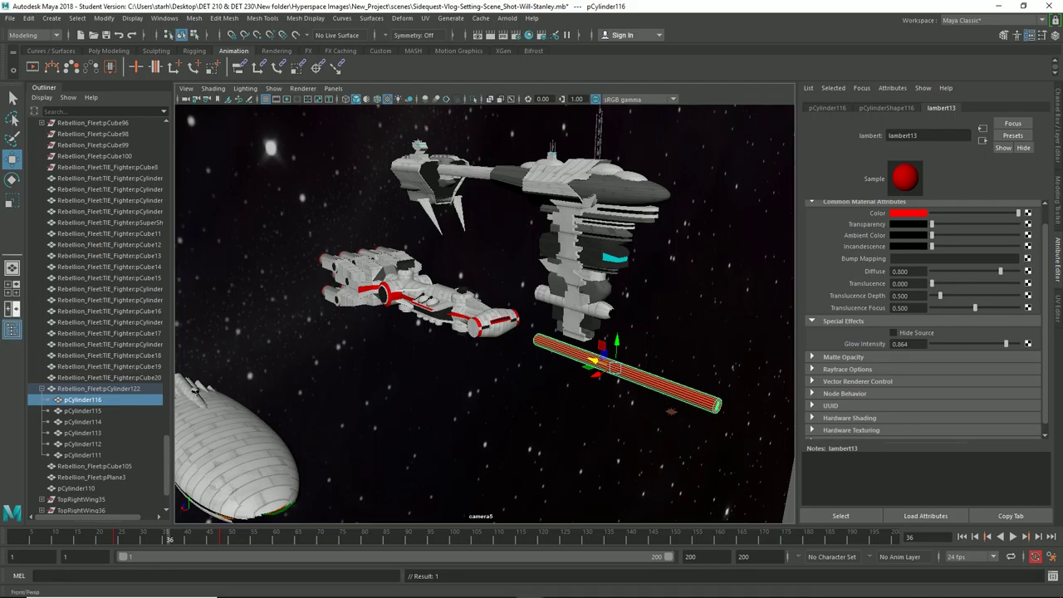
Step: Replay the beam shot and examine the corvette from the side and front among the surrounding ships
click(477, 35)
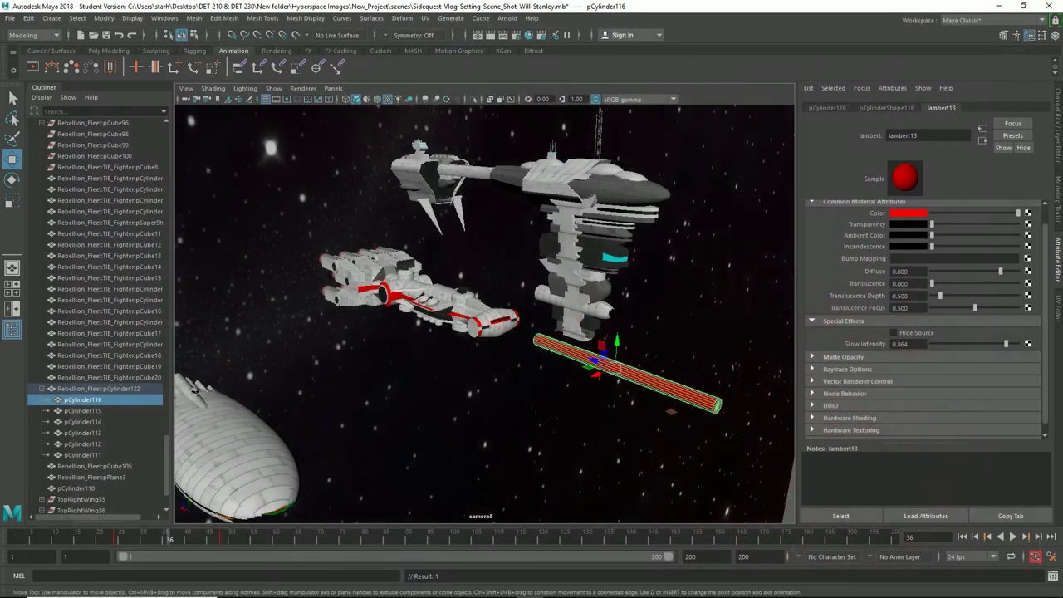
alt+drag(671, 412, 661, 361)
key(alt+v)
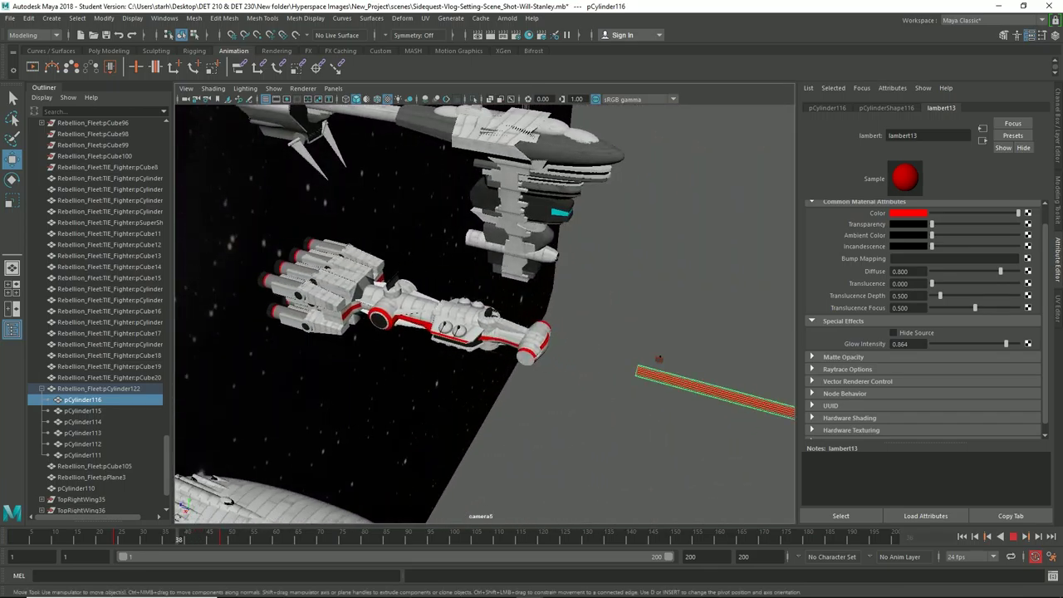
alt+drag(659, 359, 373, 324)
alt+middle_drag(373, 324, 370, 327)
alt+drag(370, 327, 378, 372)
alt+middle_drag(378, 372, 409, 344)
scroll(409, 344, up, 5)
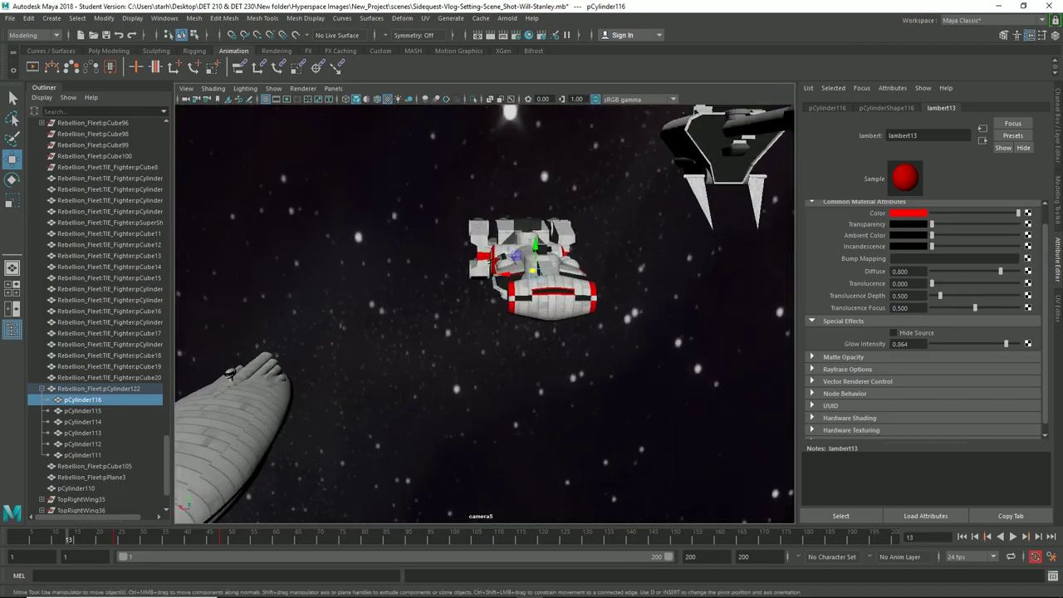
alt+drag(408, 344, 449, 358)
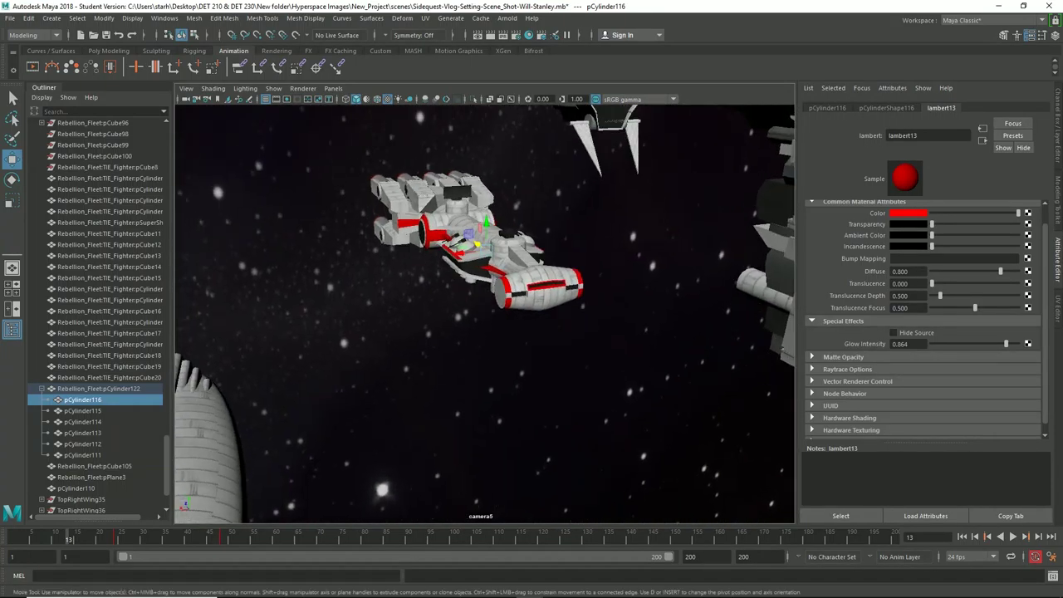
alt+middle_drag(449, 359, 381, 397)
scroll(381, 397, down, 5)
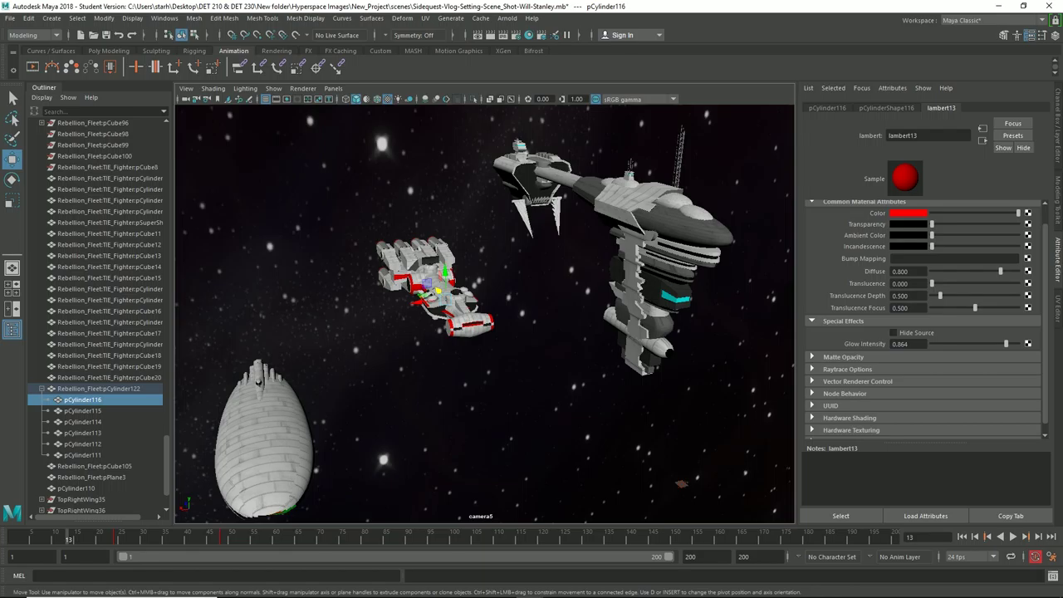
Step: Select all six beams nested under the corvette, view the ship head-on, and drop the beam selection
shift+click(83, 455)
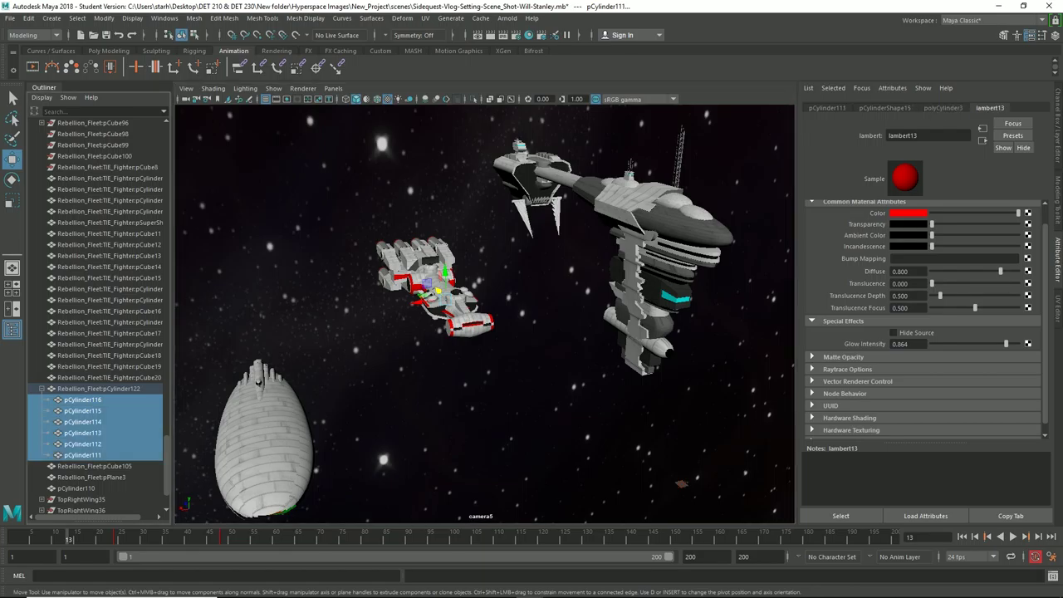
alt+drag(485, 332, 473, 285)
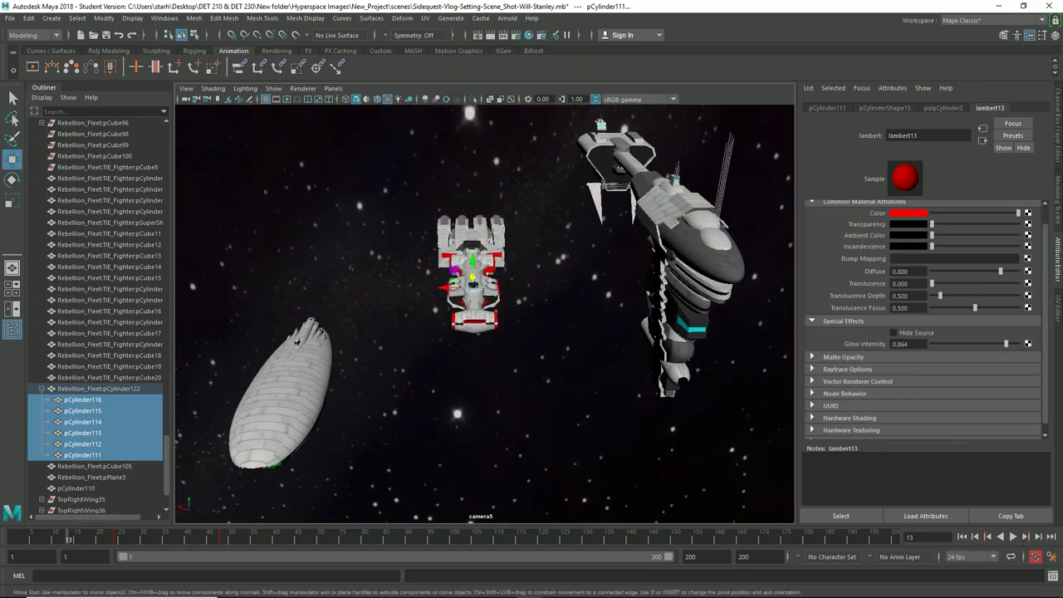
click(480, 361)
alt+drag(480, 360, 476, 301)
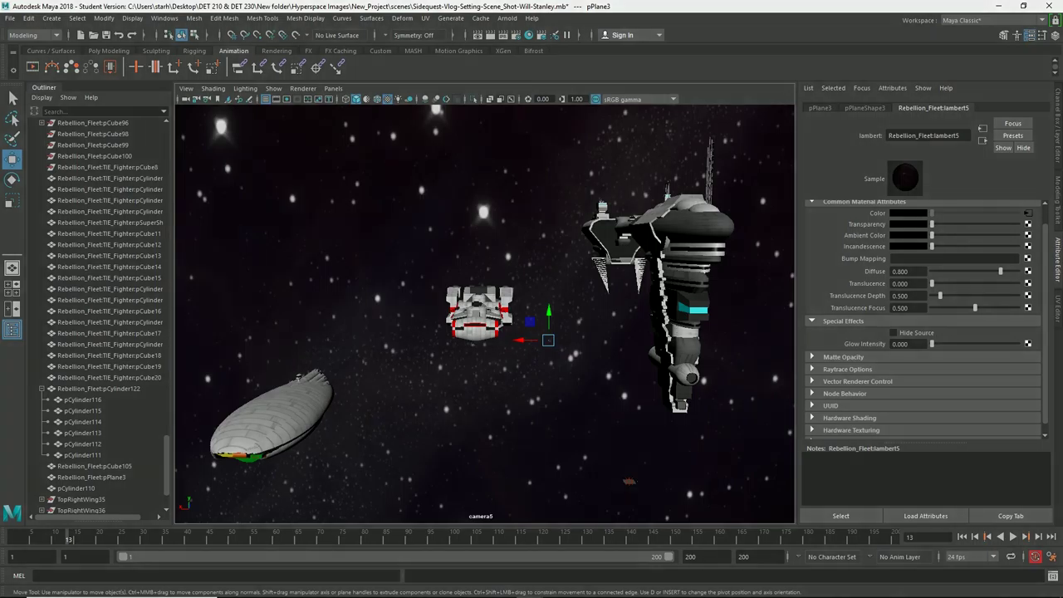